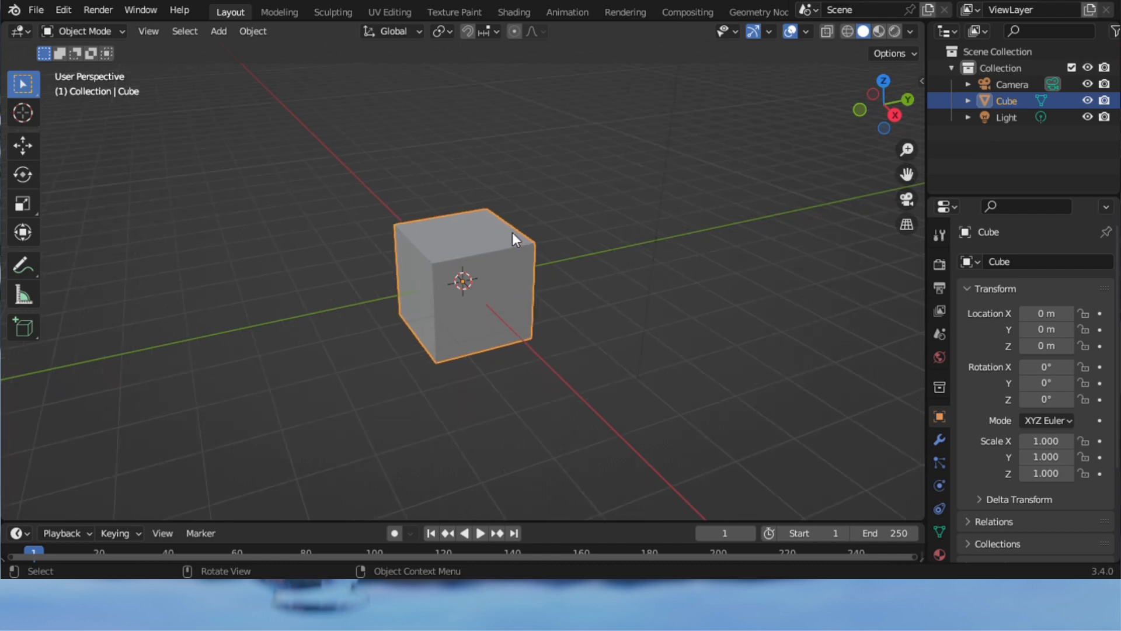
- Delete the default cube from the scene
scroll(513, 233, down, 1)
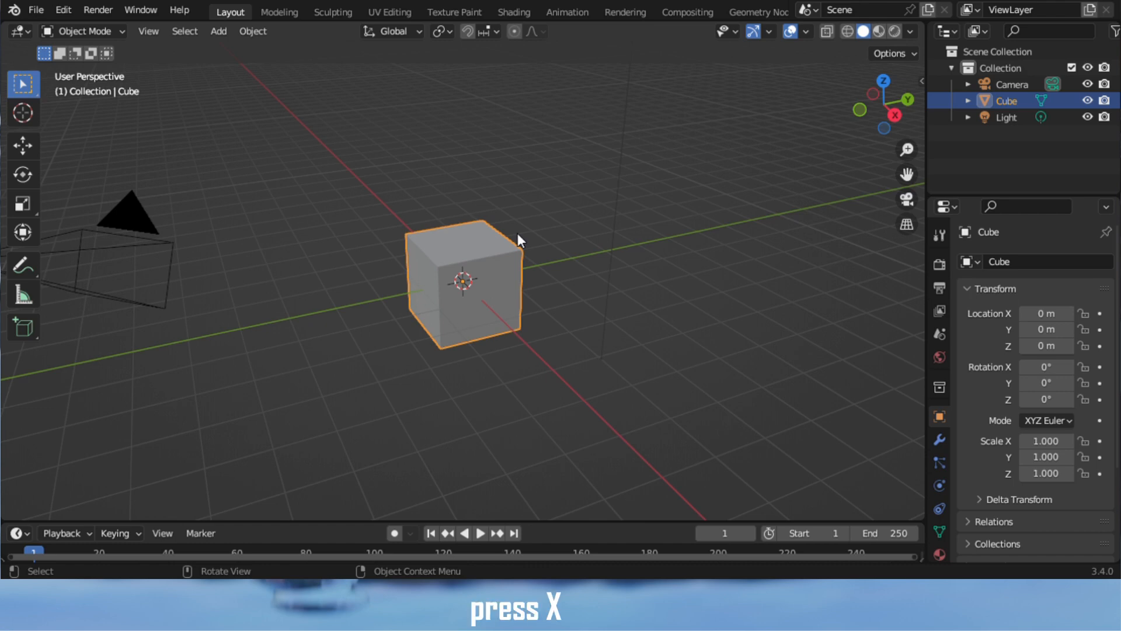
key(x)
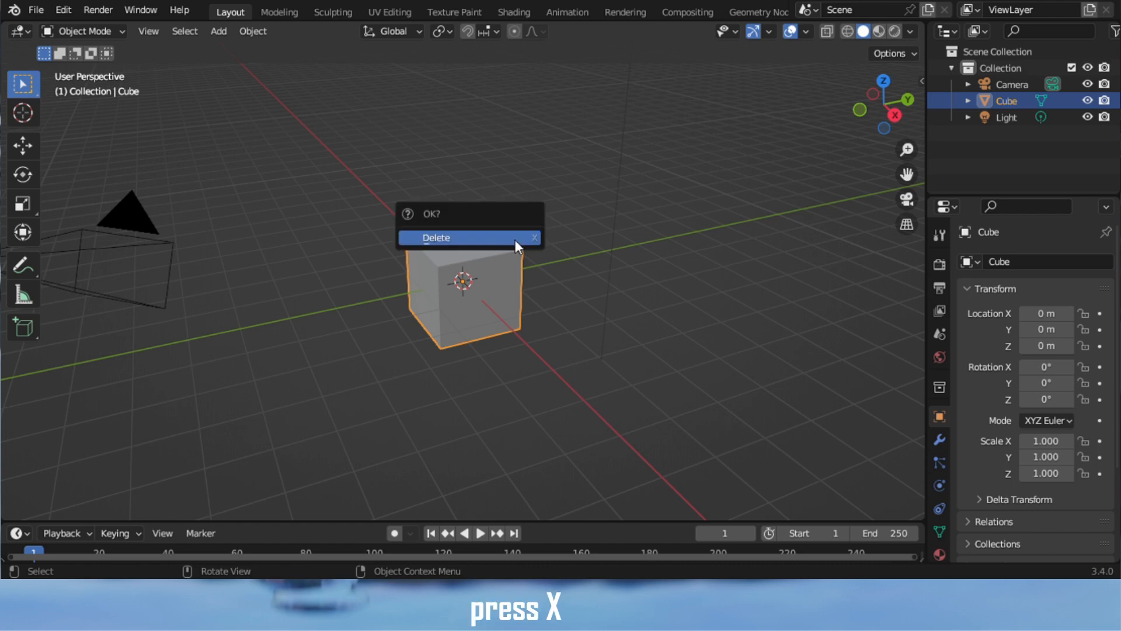
click(515, 239)
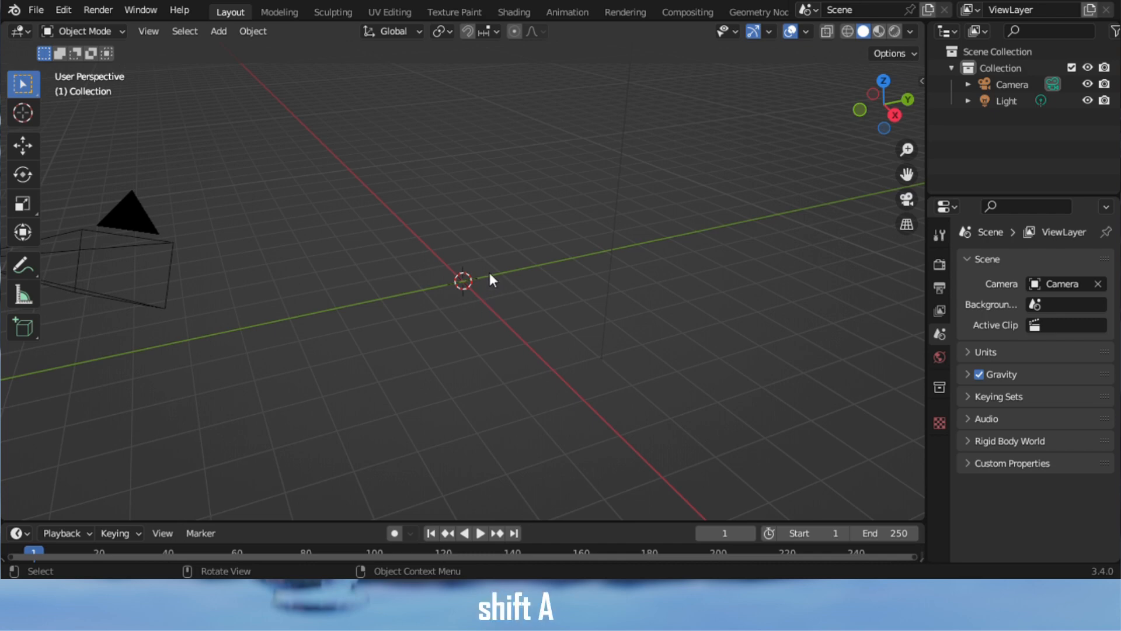
- Add a mesh plane at the origin and scale it uniformly by 2
key(shift+a)
mouse_move(473, 240)
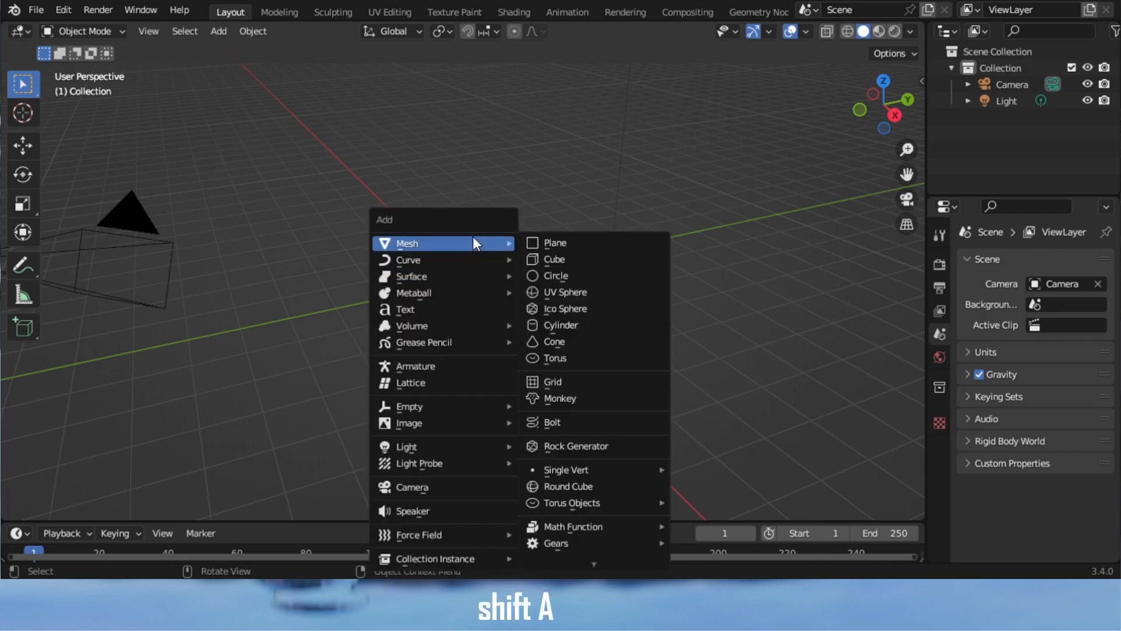
click(531, 243)
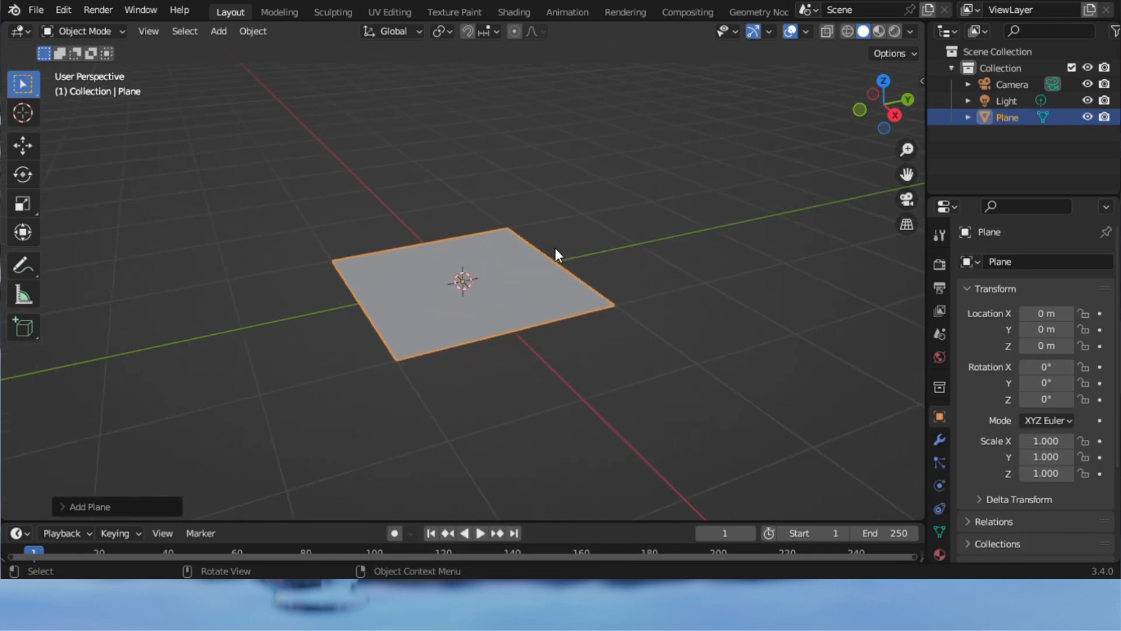
key(s)
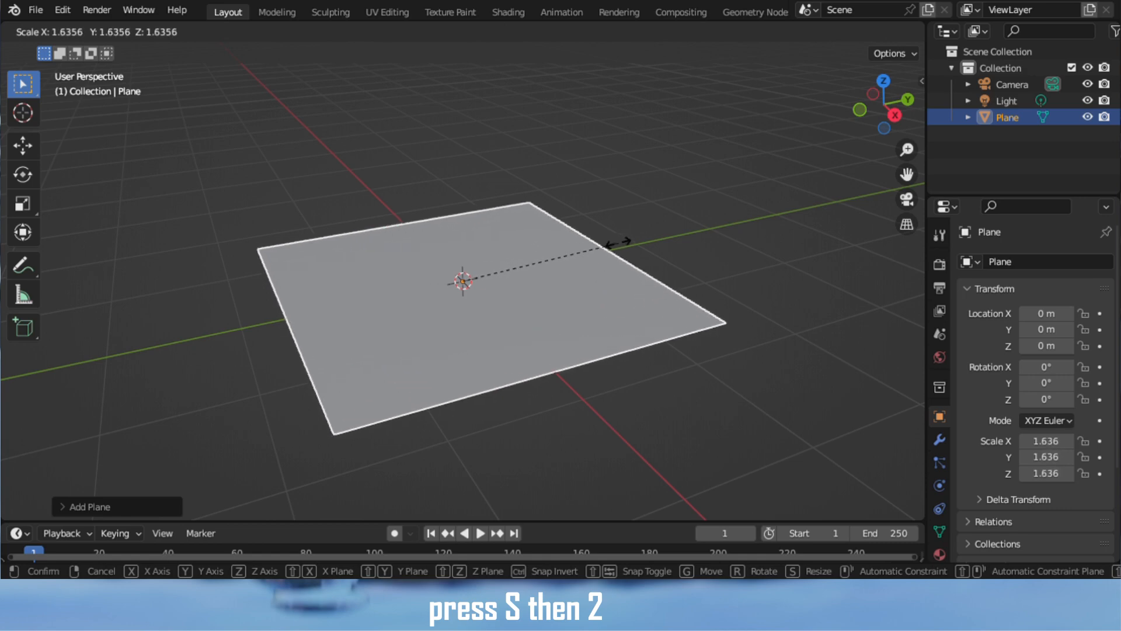
key(2)
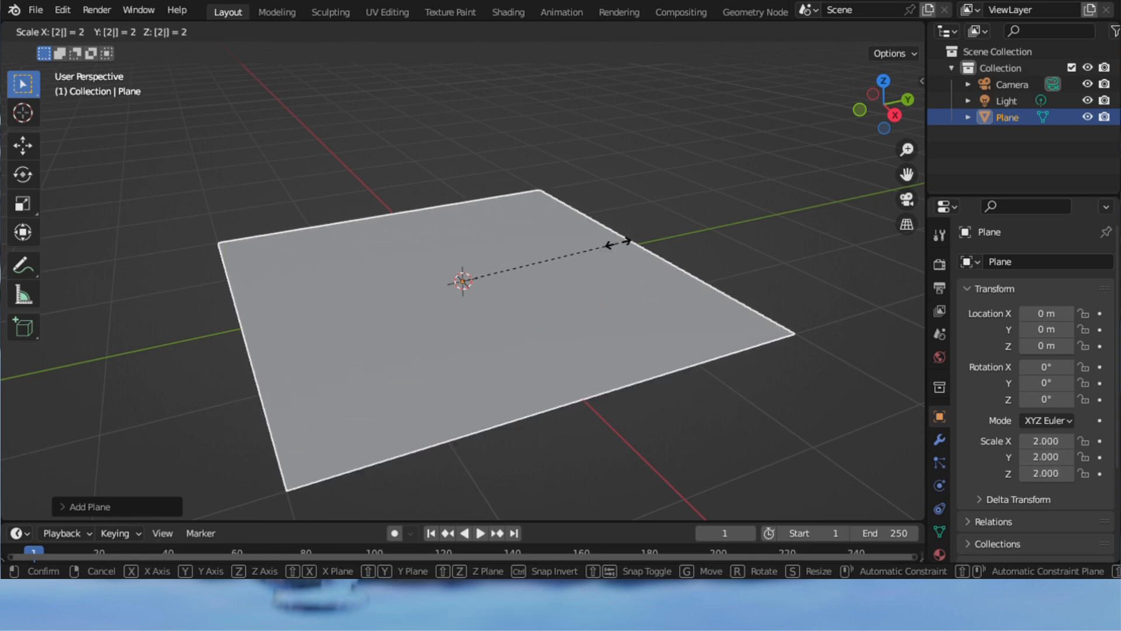
key(Return)
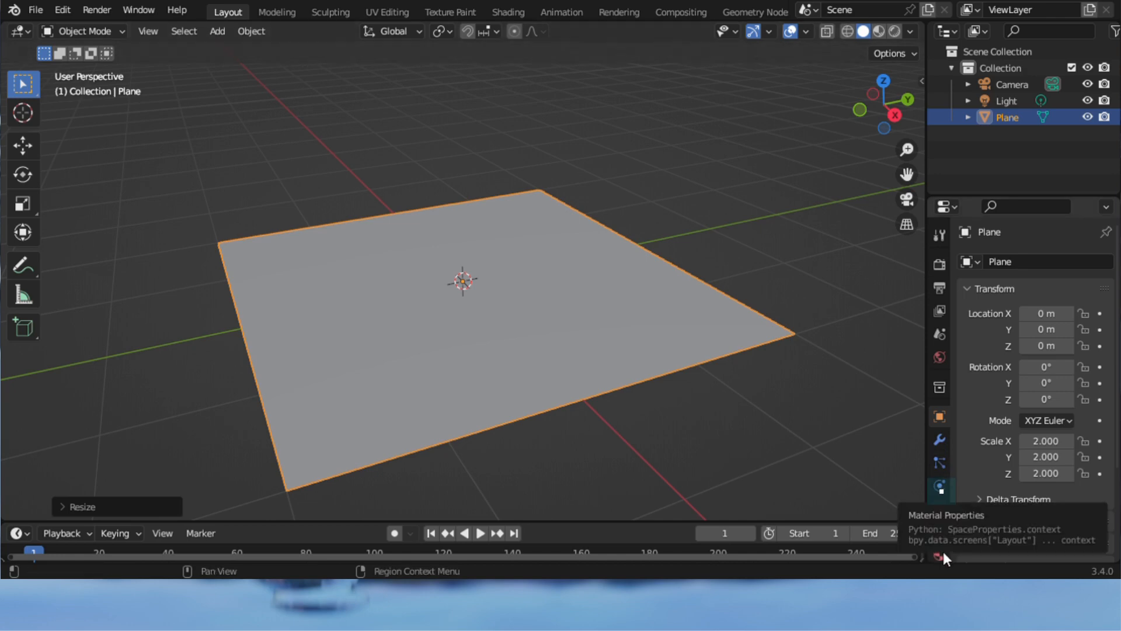
- Enable Dynamic Paint physics on the plane and add a canvas to it
click(940, 485)
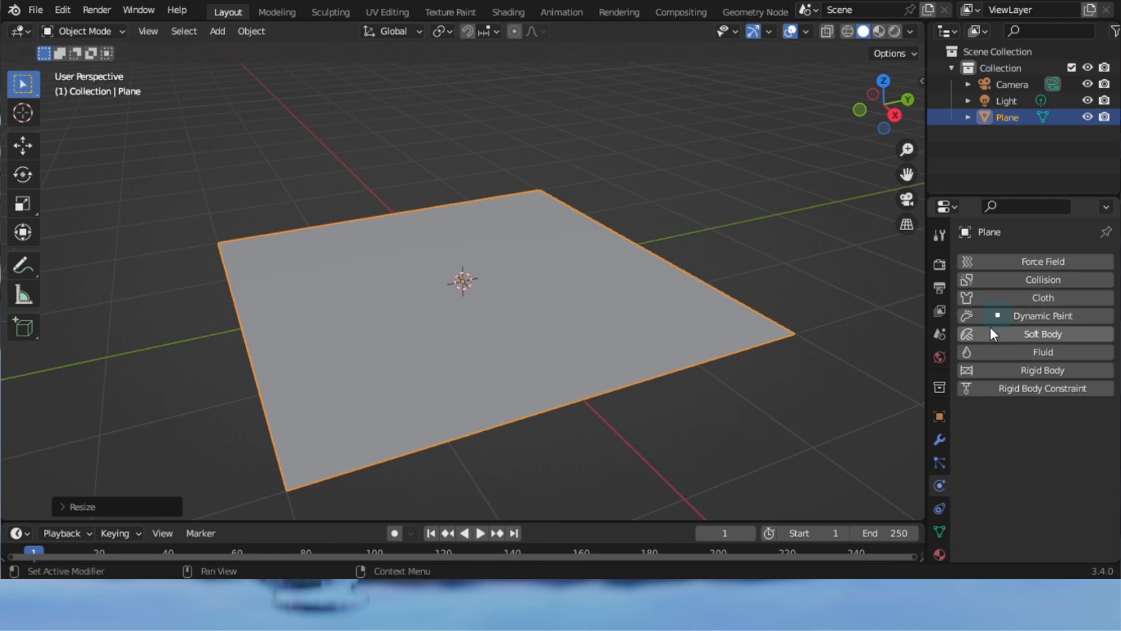
click(1001, 315)
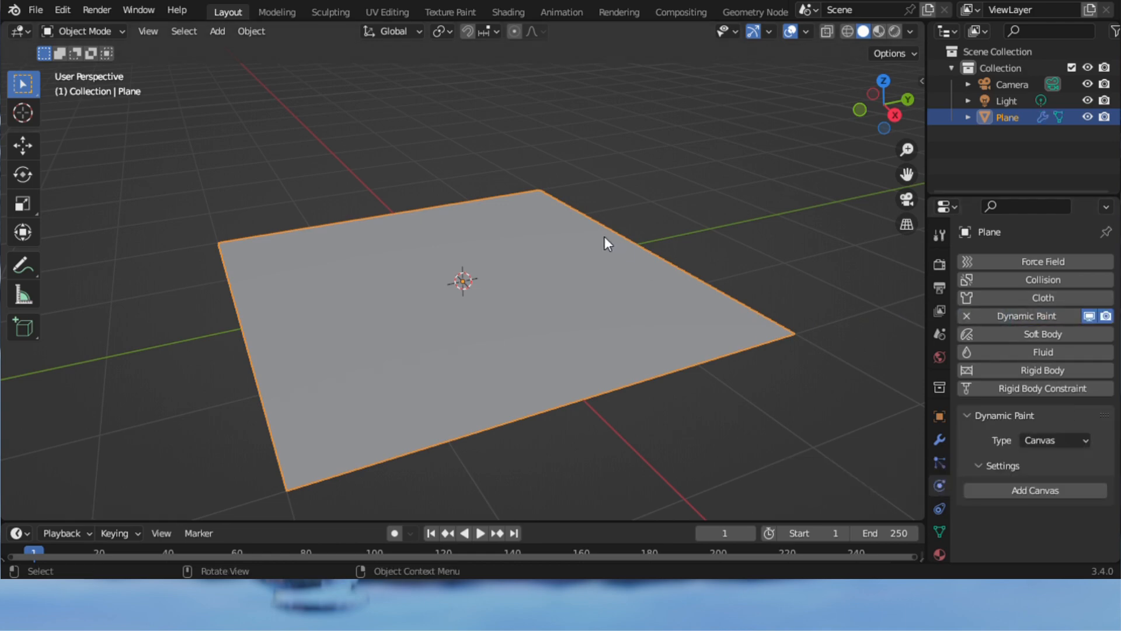
click(1026, 490)
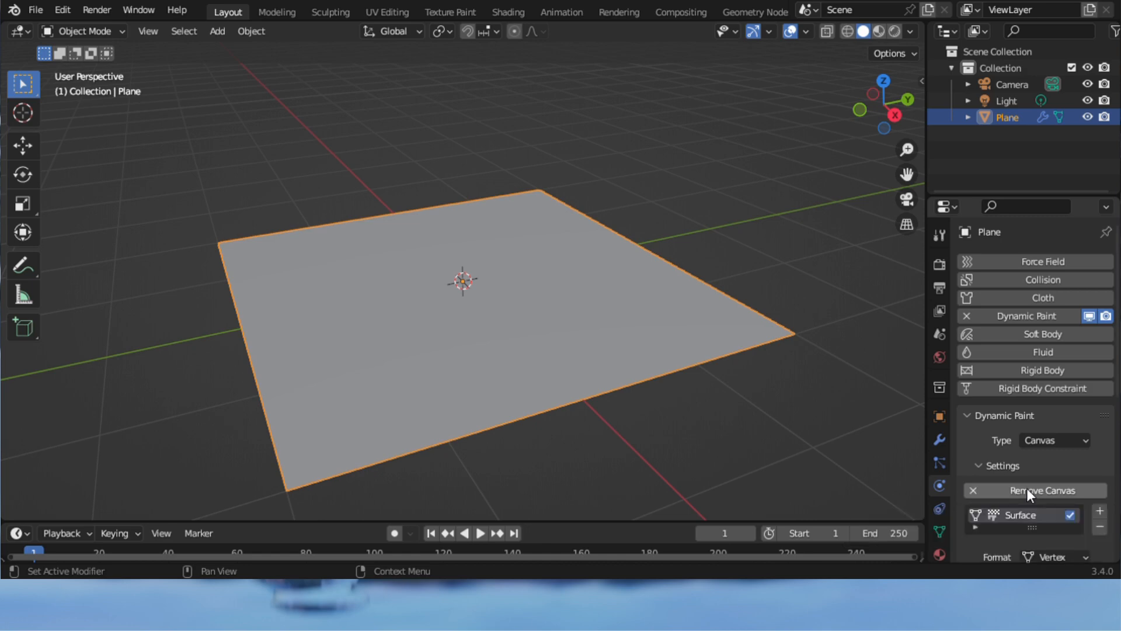
- Add a UV sphere at the plane's centre and scale it down to a small ball
scroll(637, 288, down, 2)
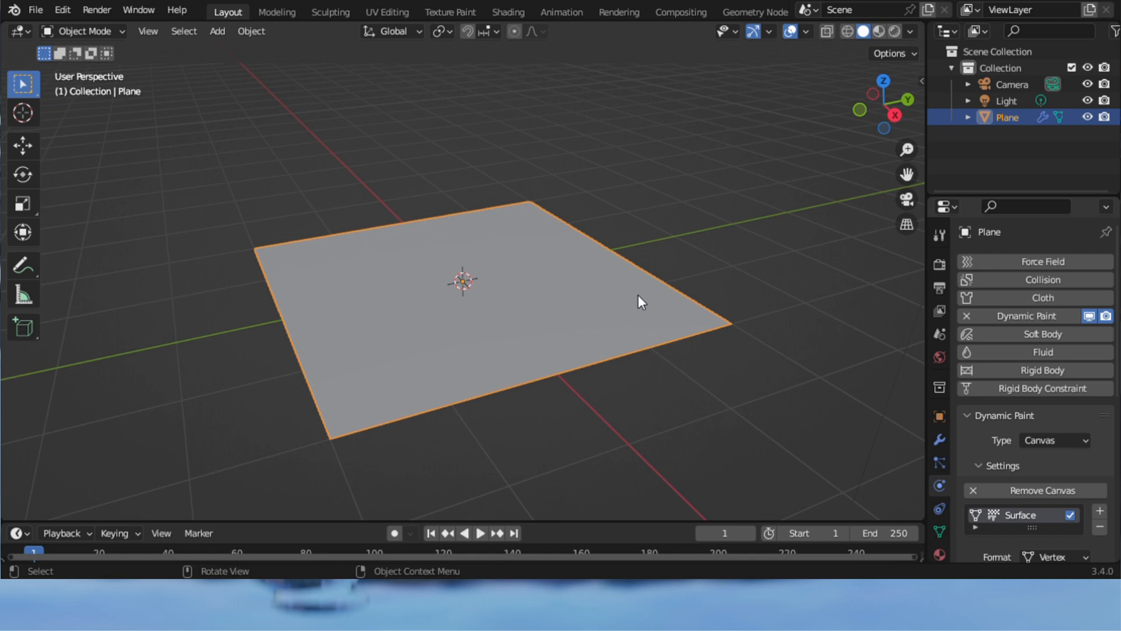
key(shift+a)
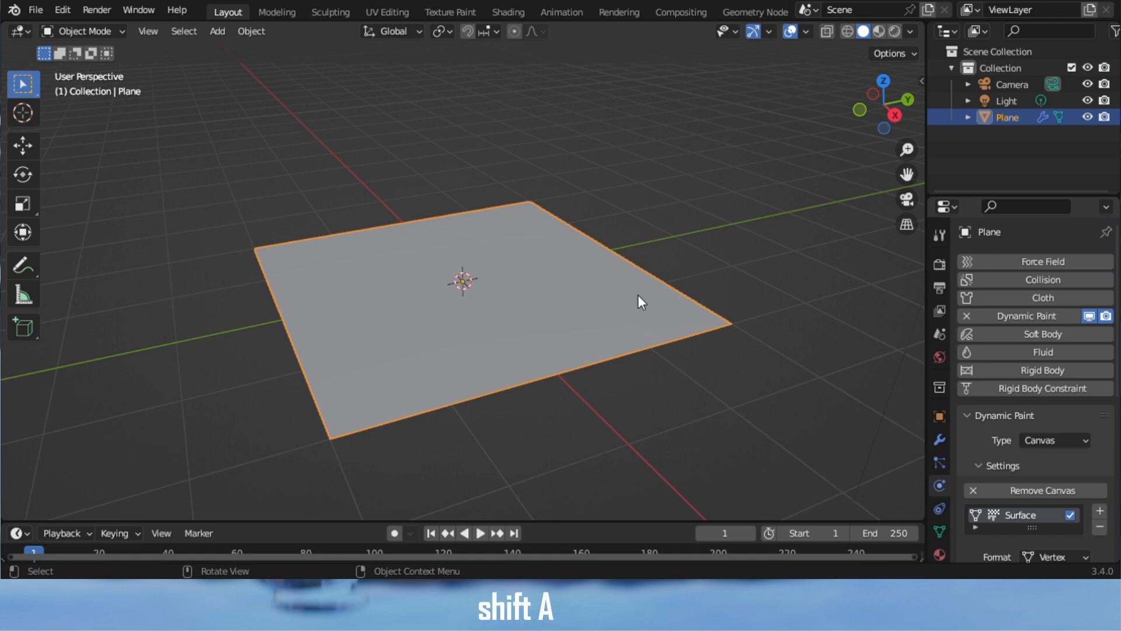
mouse_move(618, 238)
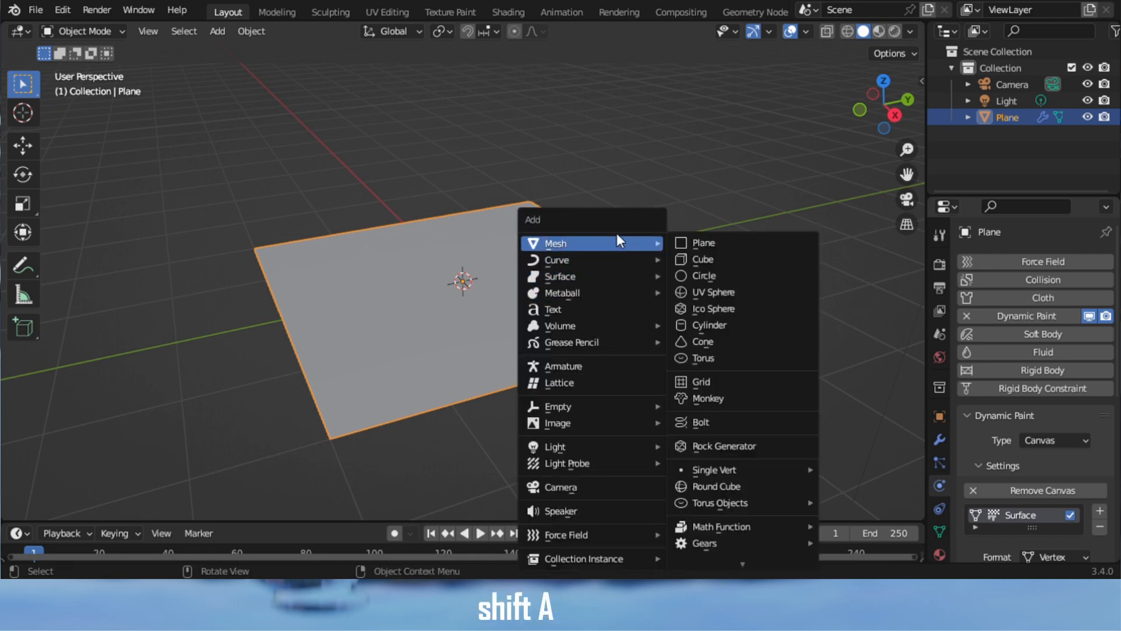
click(704, 291)
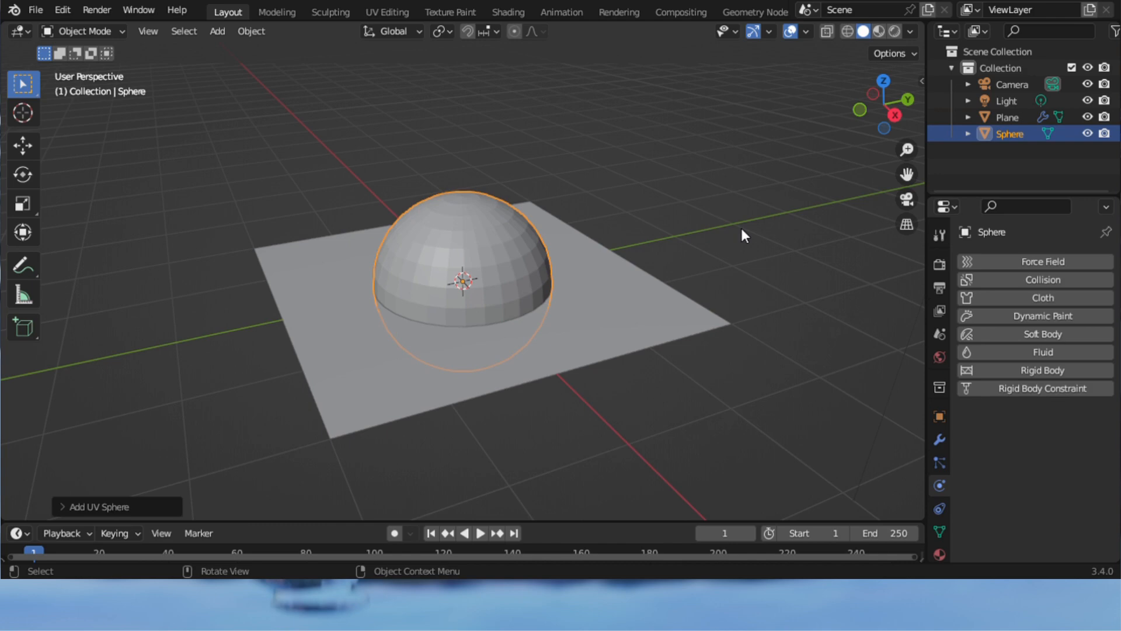
key(s)
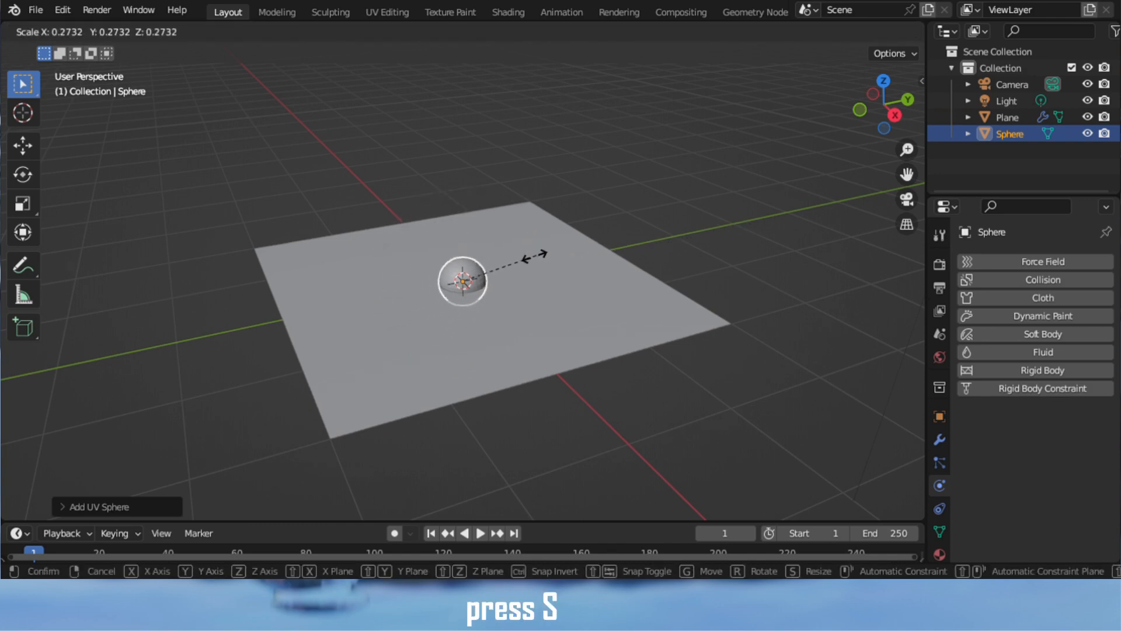
click(511, 264)
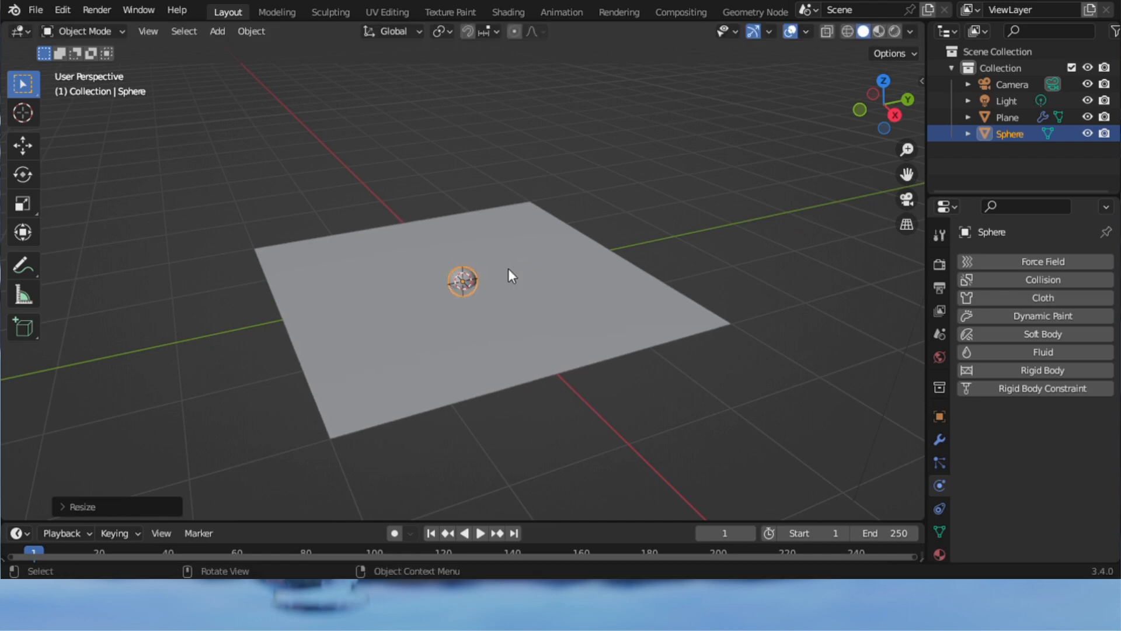
- Enable Dynamic Paint physics on the sphere with type Brush and add the brush
scroll(478, 286, up, 2)
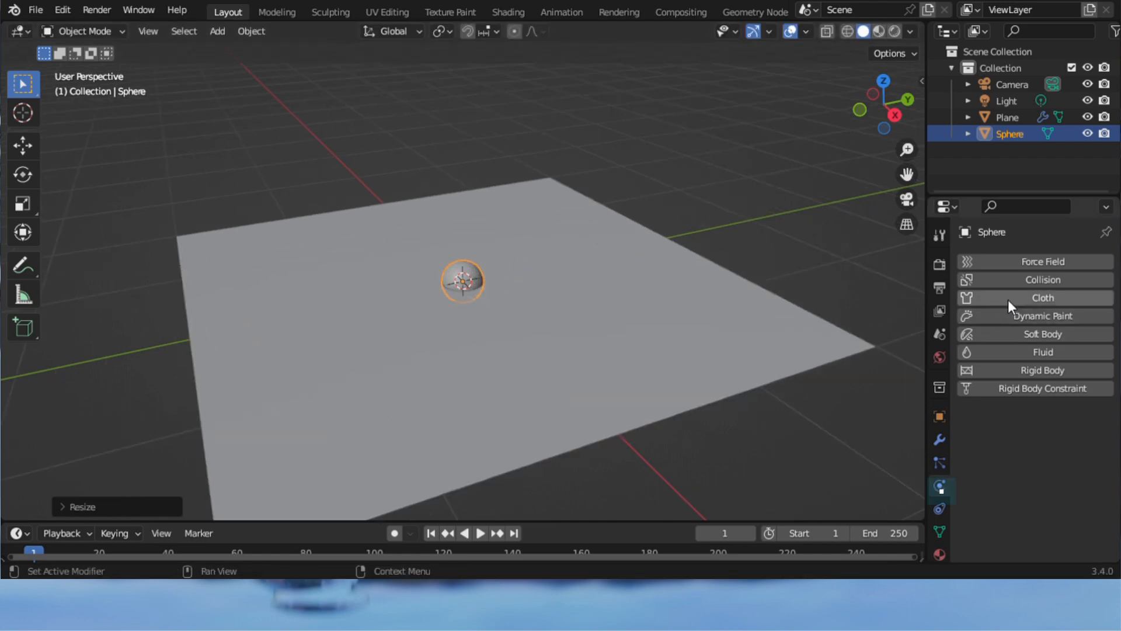
click(1053, 317)
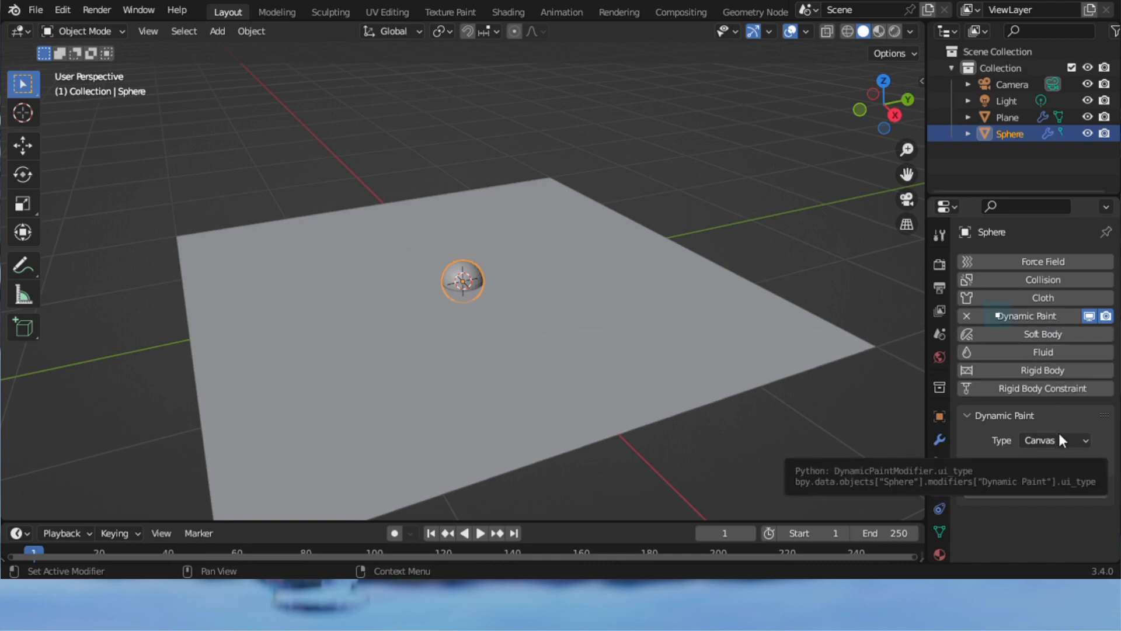
click(1082, 438)
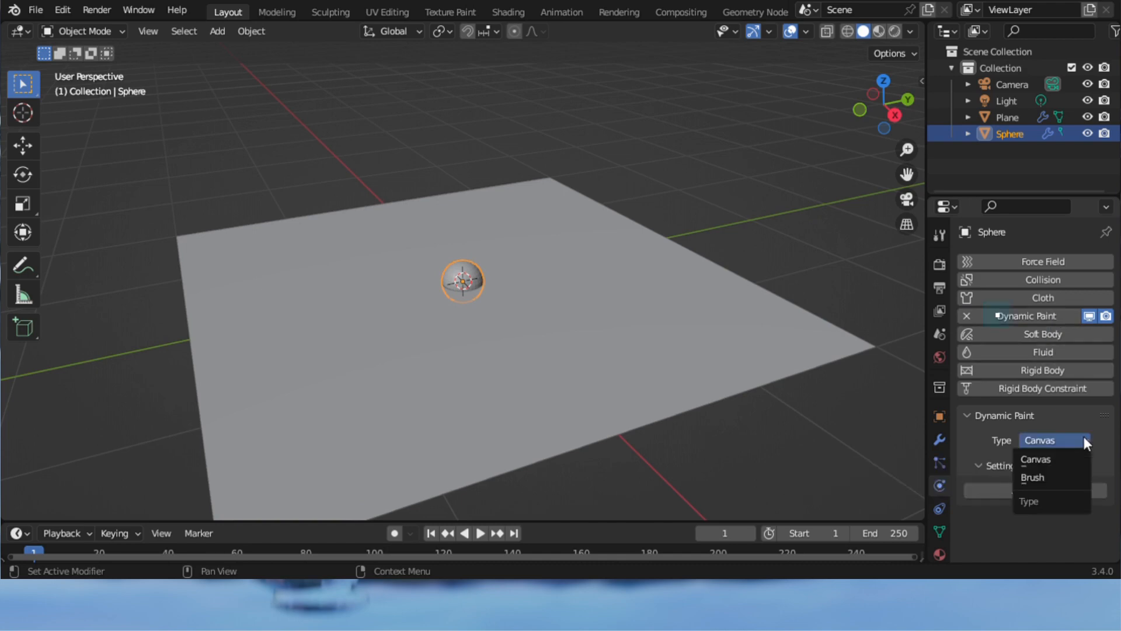
click(1051, 474)
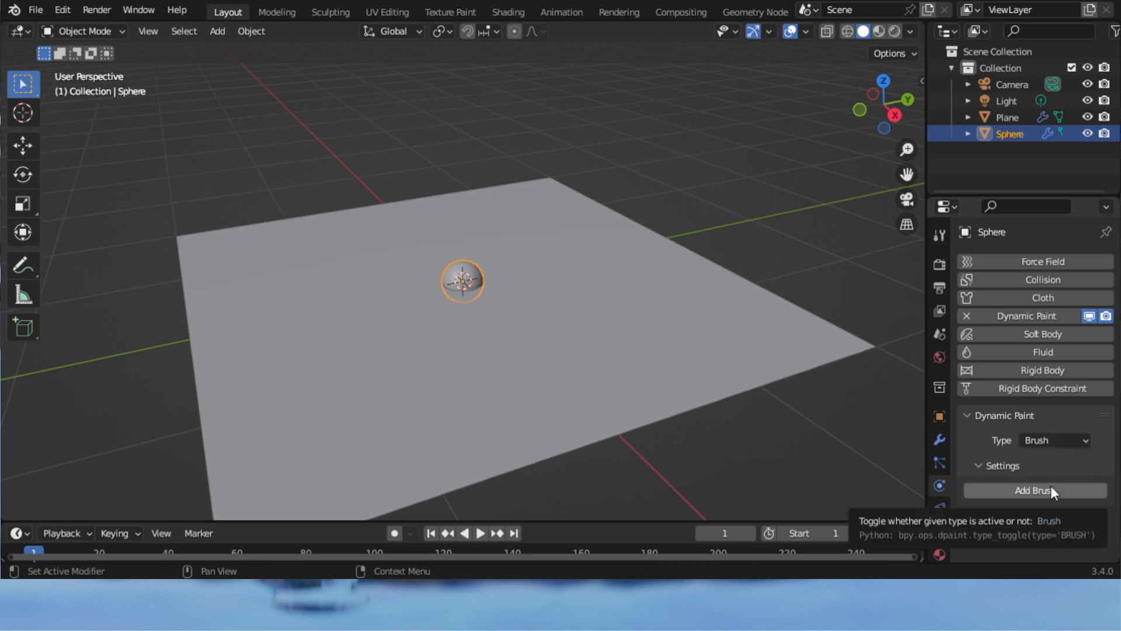
click(1050, 485)
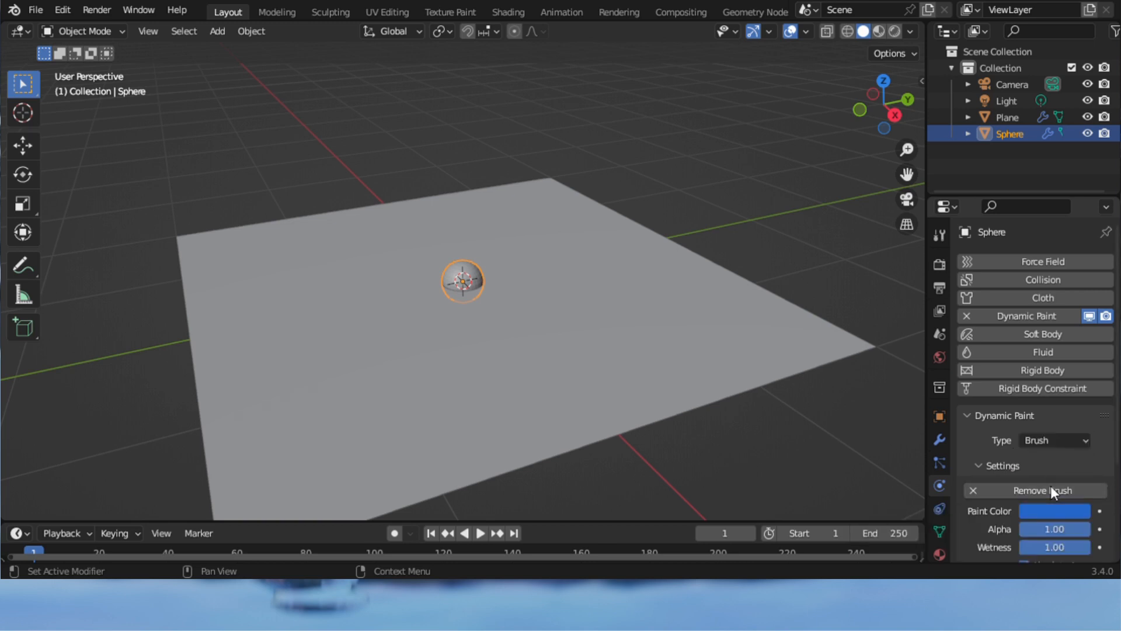
scroll(962, 415, down, 3)
scroll(495, 265, down, 4)
scroll(453, 379, up, 4)
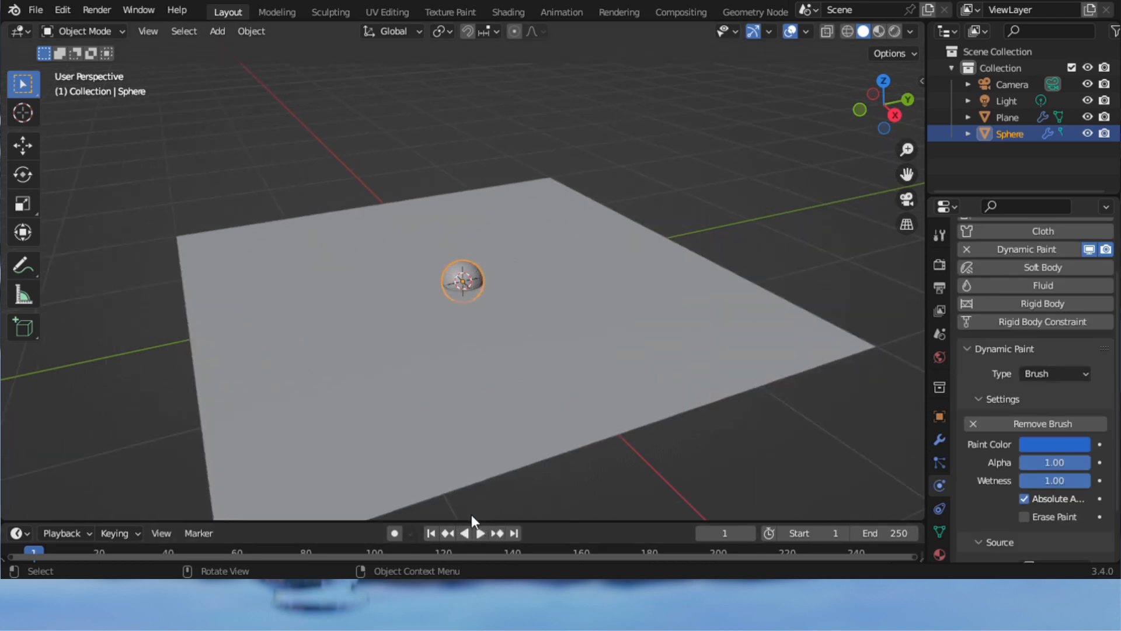
- Set the Dynamic Paint surface type of the plane's canvas to Waves
click(538, 405)
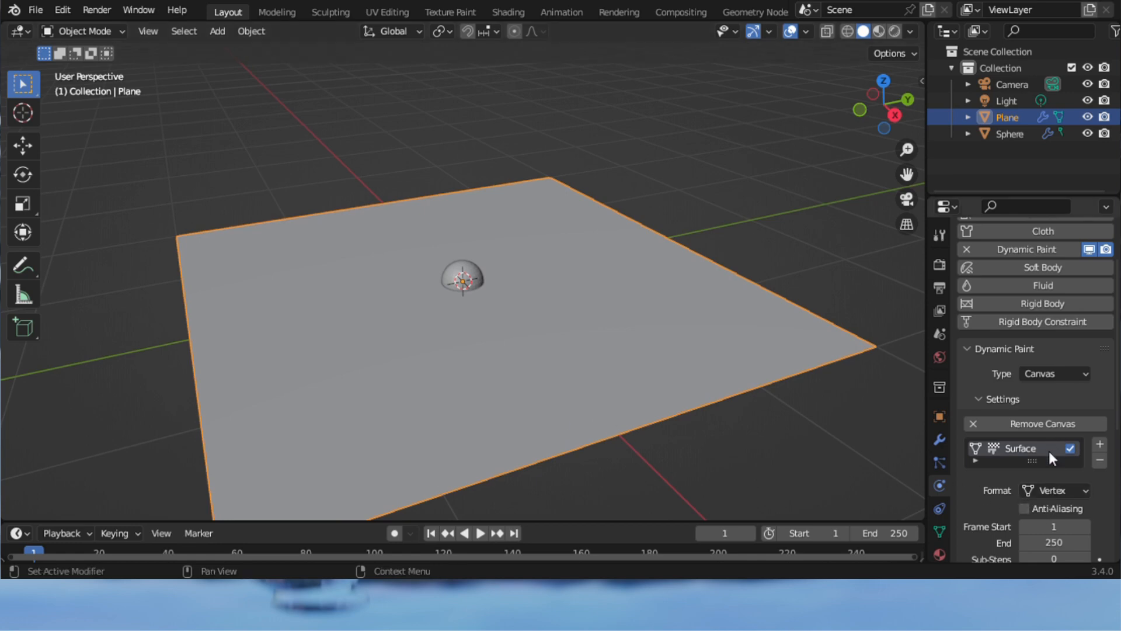
scroll(1057, 429, down, 8)
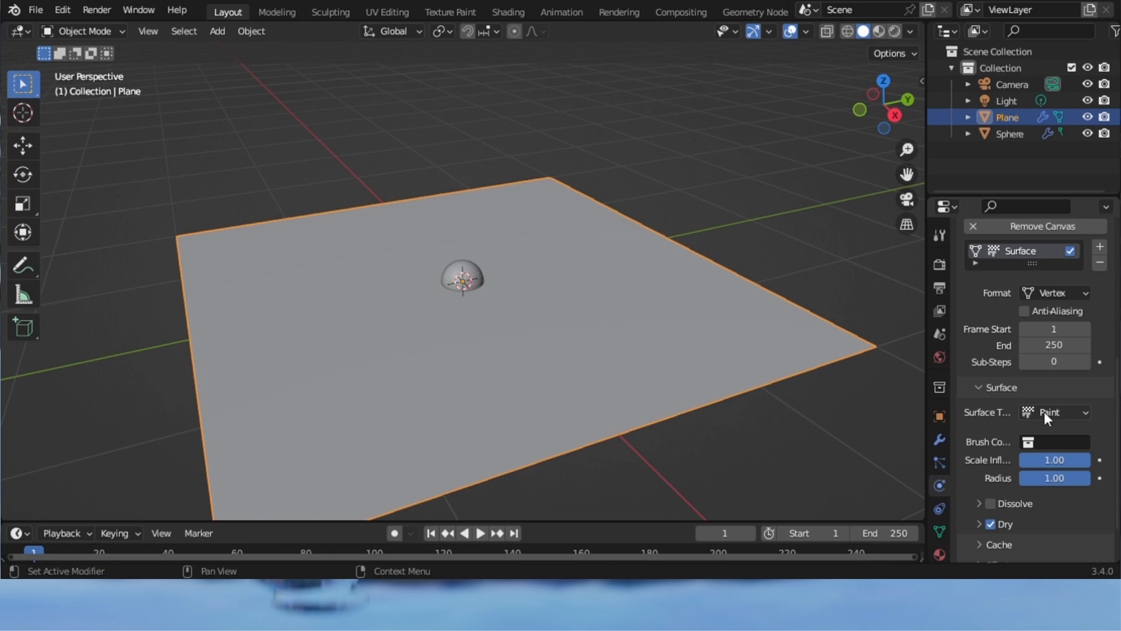
click(1043, 411)
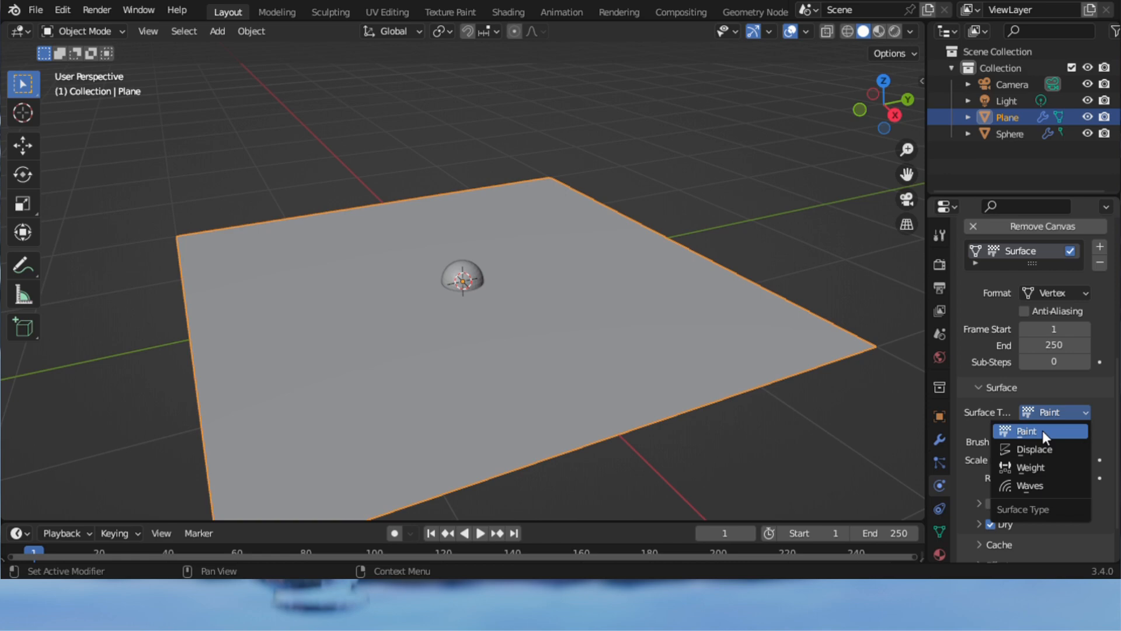
click(1055, 486)
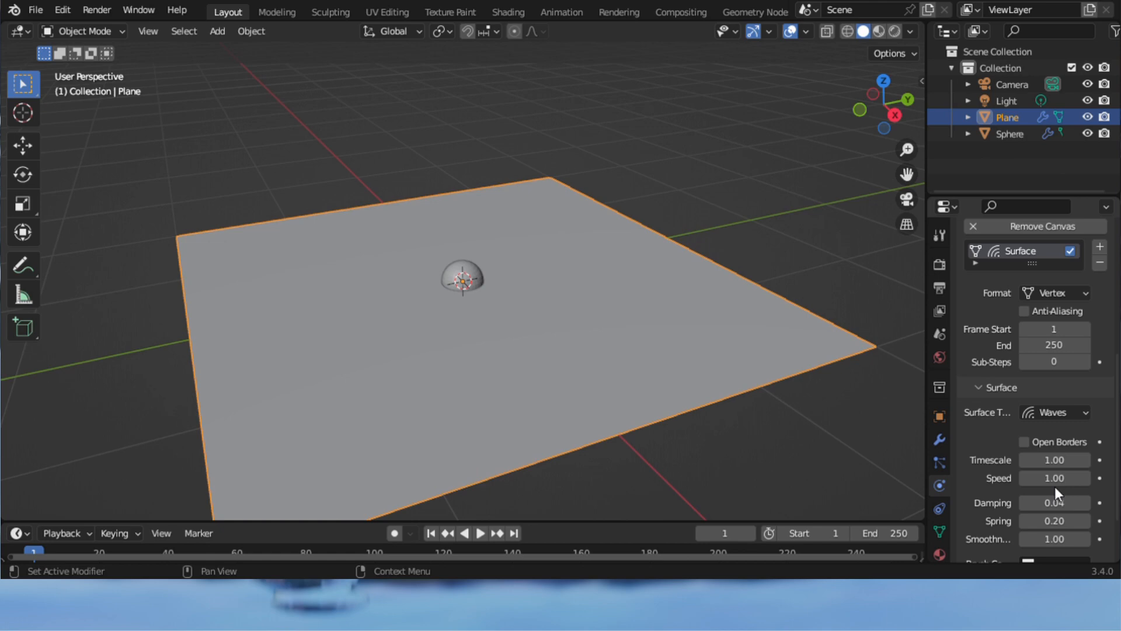
scroll(1054, 486, down, 3)
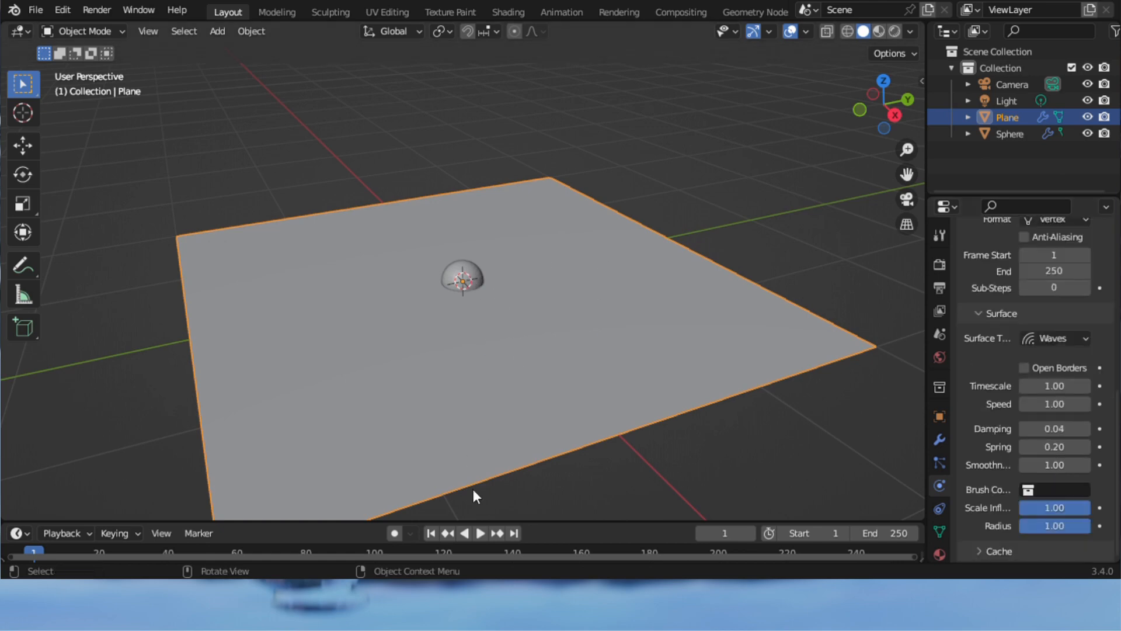
- Play the animation briefly, then enlarge the timeline and return the playhead to frame 0
key(space)
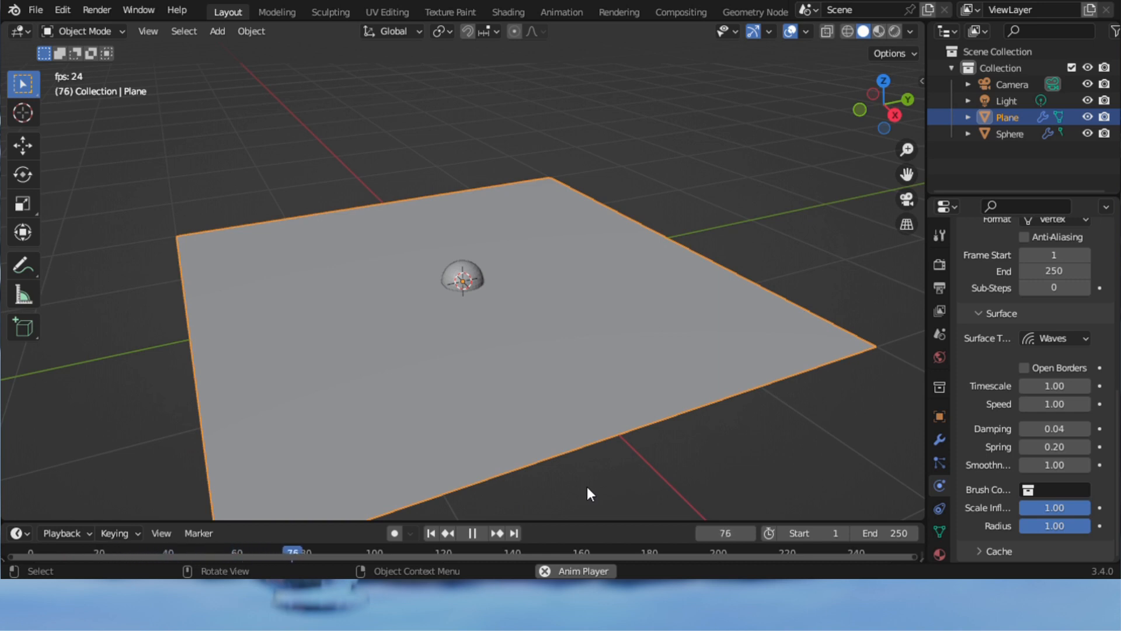
key(space)
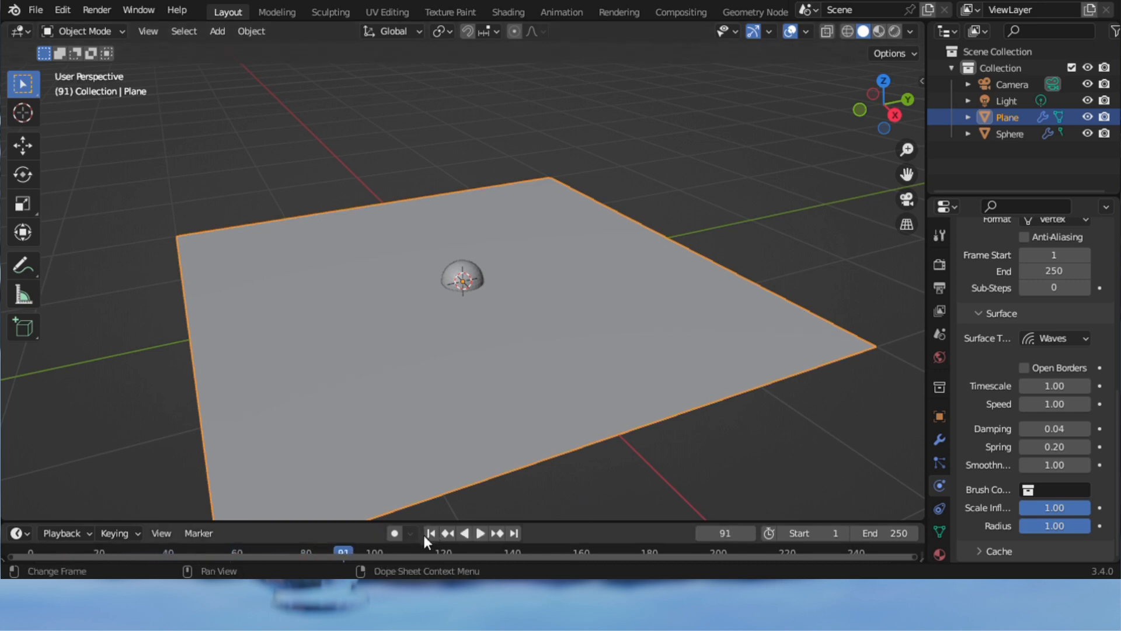
drag(562, 521, 576, 463)
drag(341, 488, 31, 488)
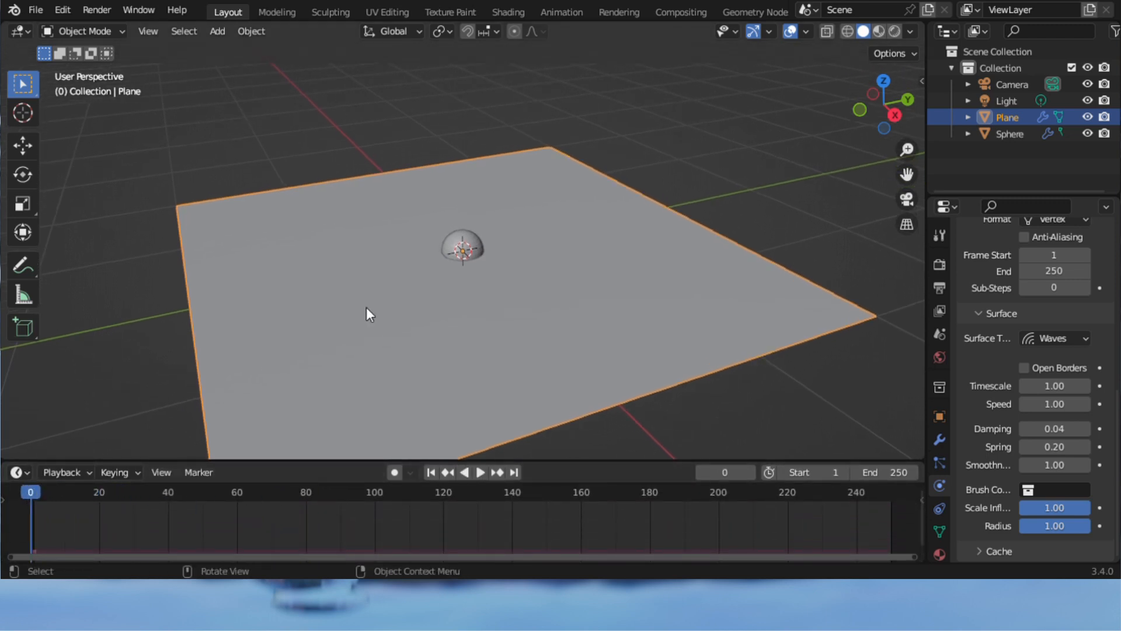
- Record the sphere's movement around the plane as keyframes, using auto keying during playback with movement locked to the horizontal plane, and save the file
click(394, 472)
click(462, 245)
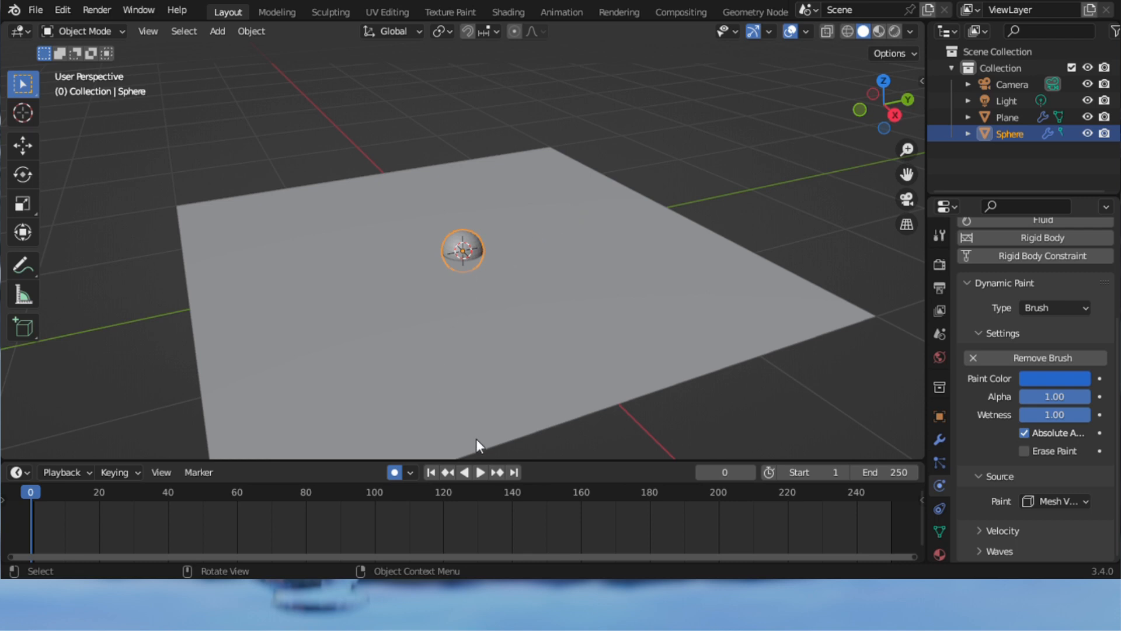
click(482, 471)
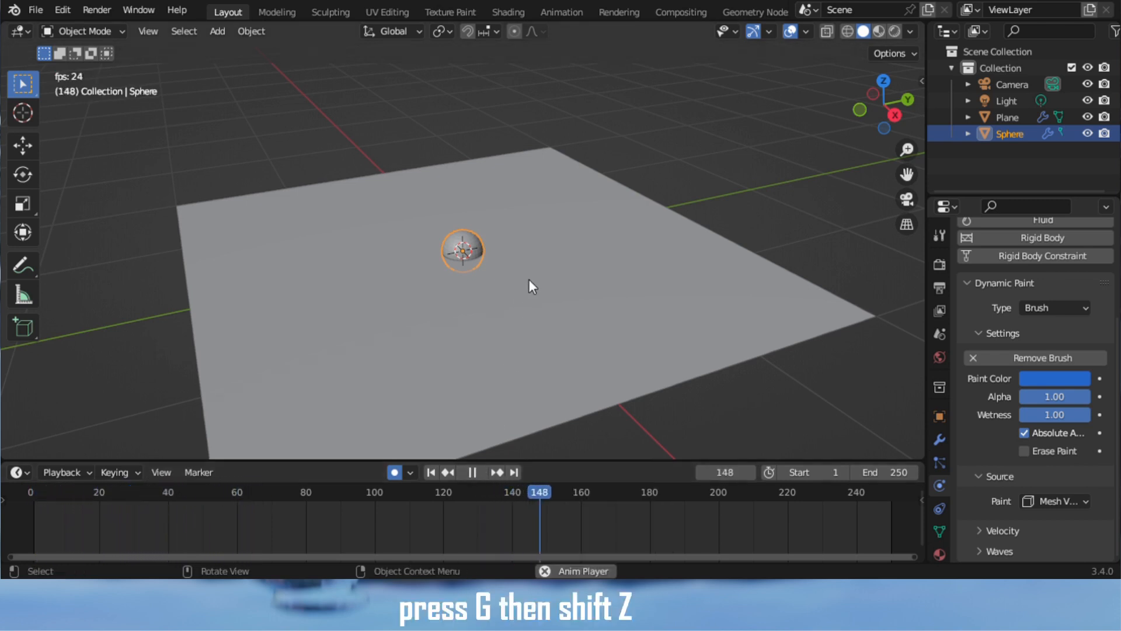
key(g)
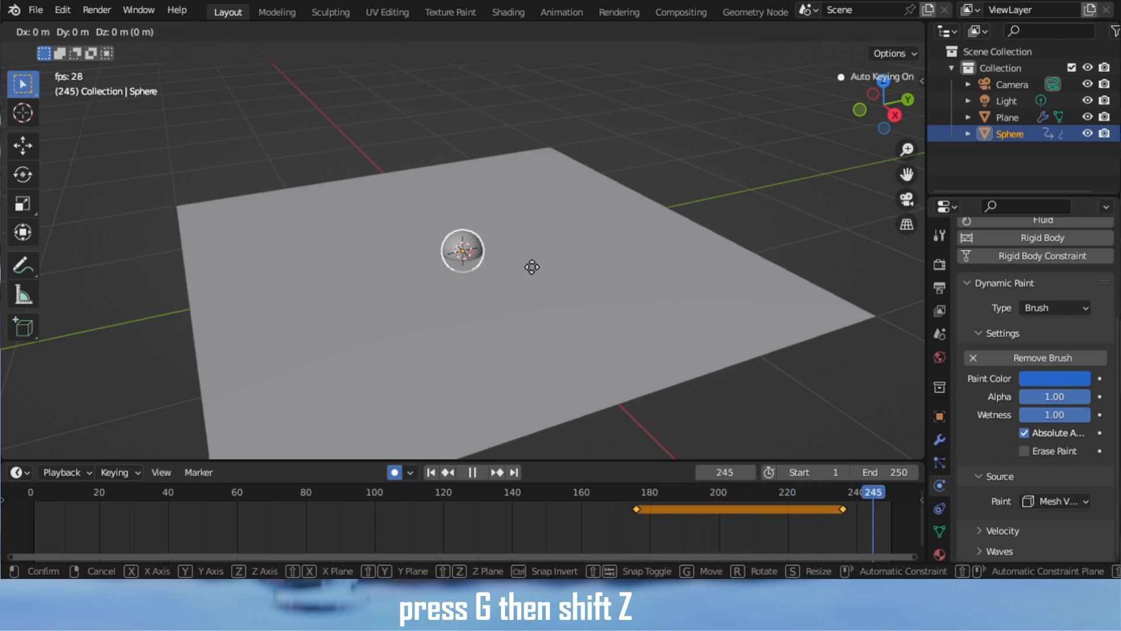
key(shift+z)
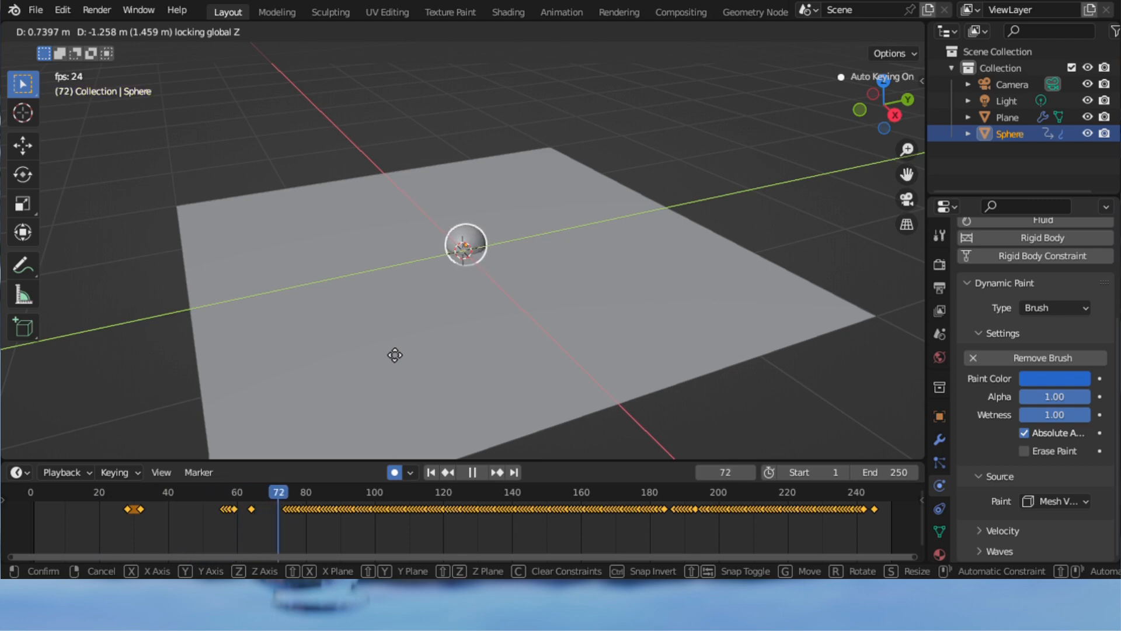
click(389, 348)
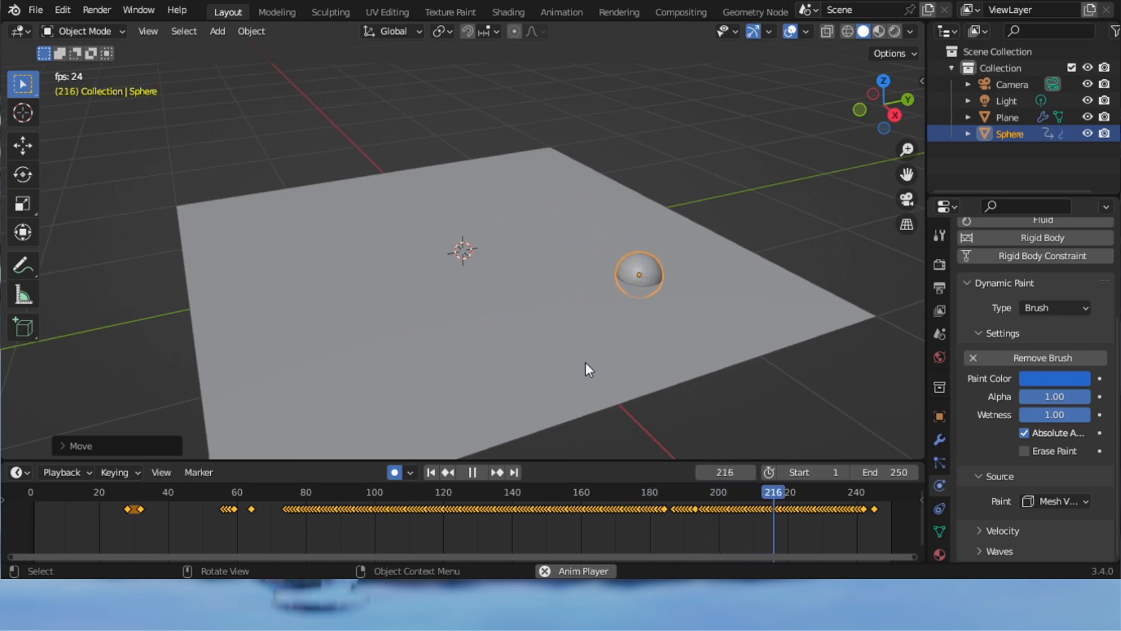
key(ctrl+s)
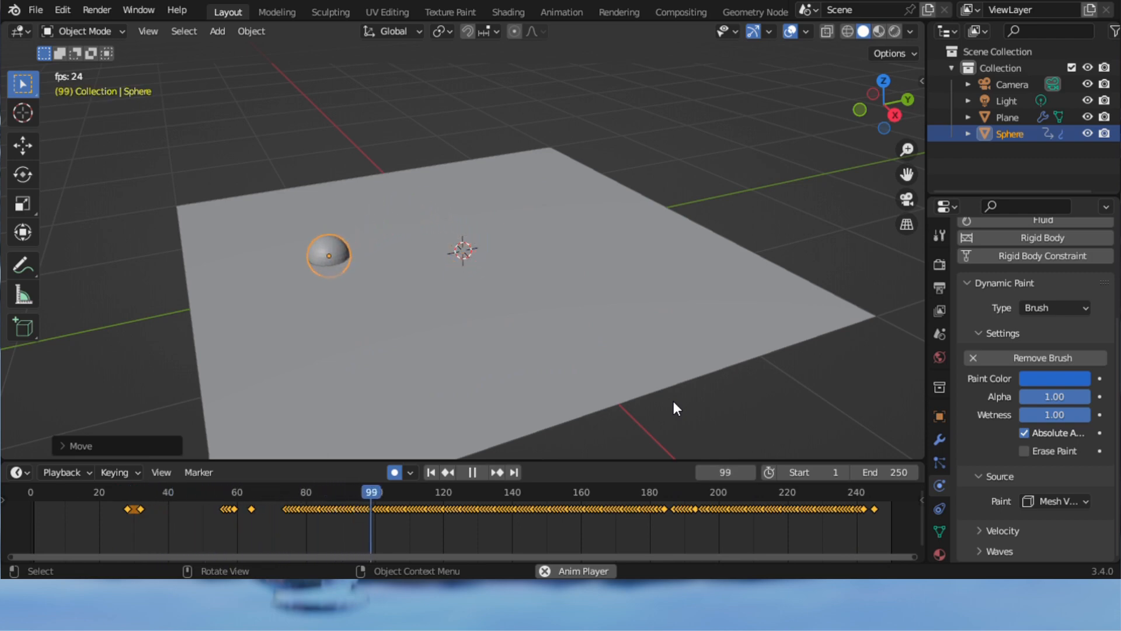
key(space)
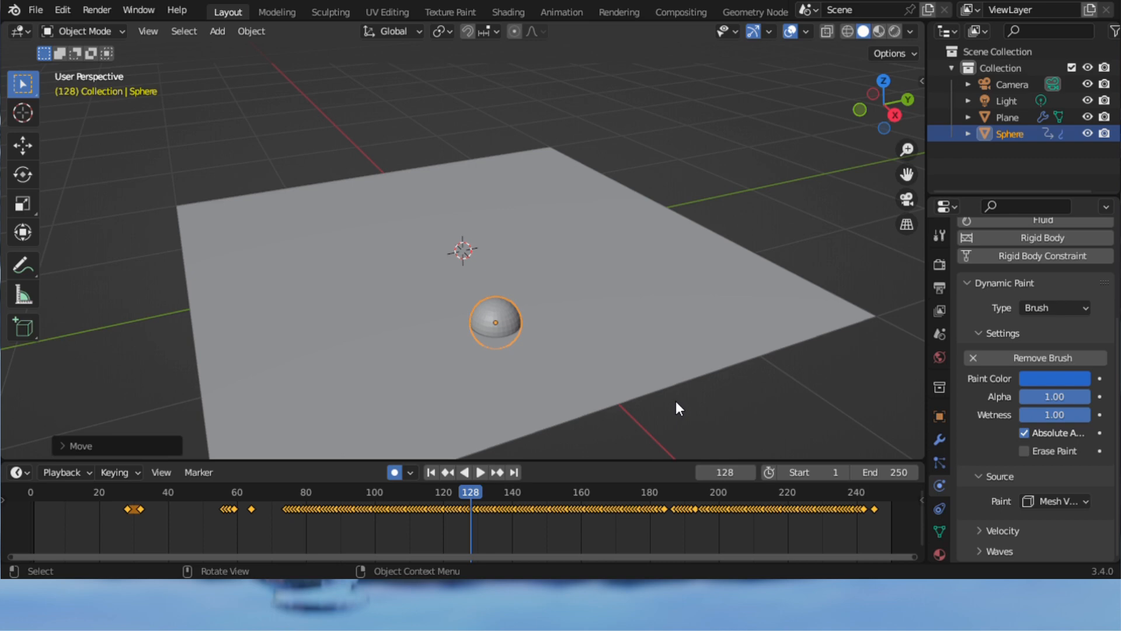
- Enter Edit Mode on the plane and subdivide its mesh
scroll(556, 369, up, 1)
scroll(699, 366, down, 1)
click(698, 366)
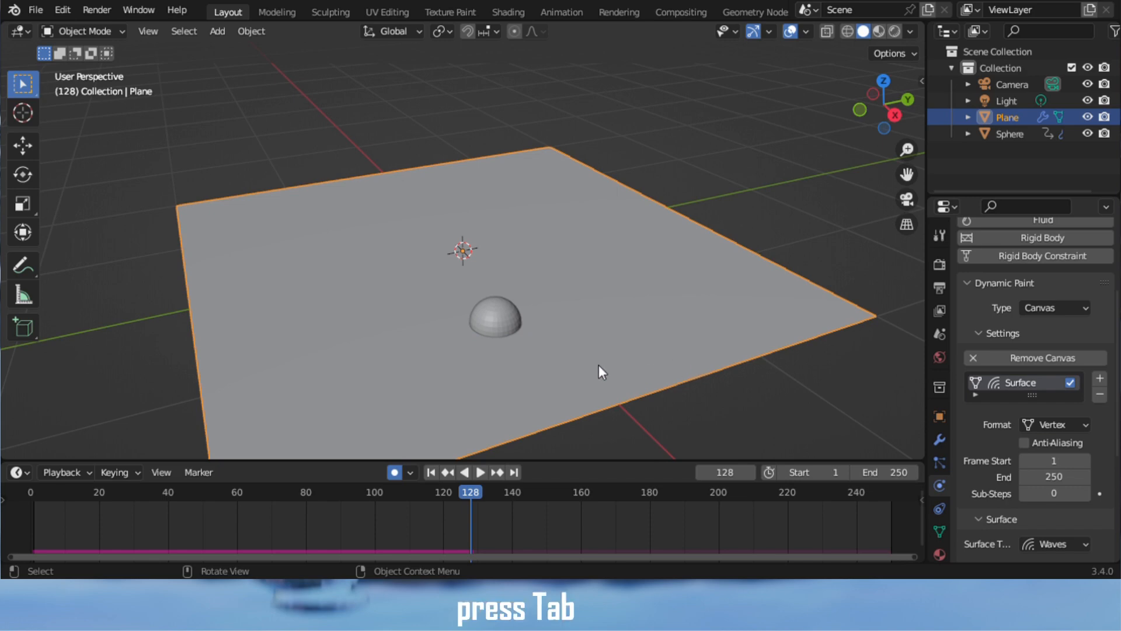
key(Tab)
scroll(517, 296, down, 3)
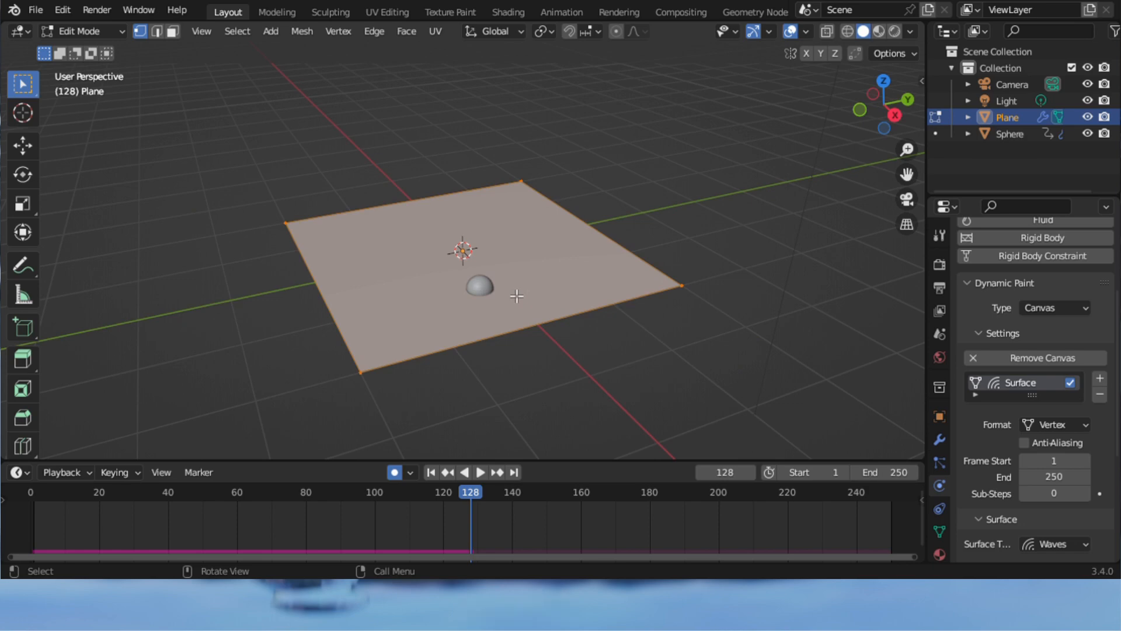
right_click(601, 190)
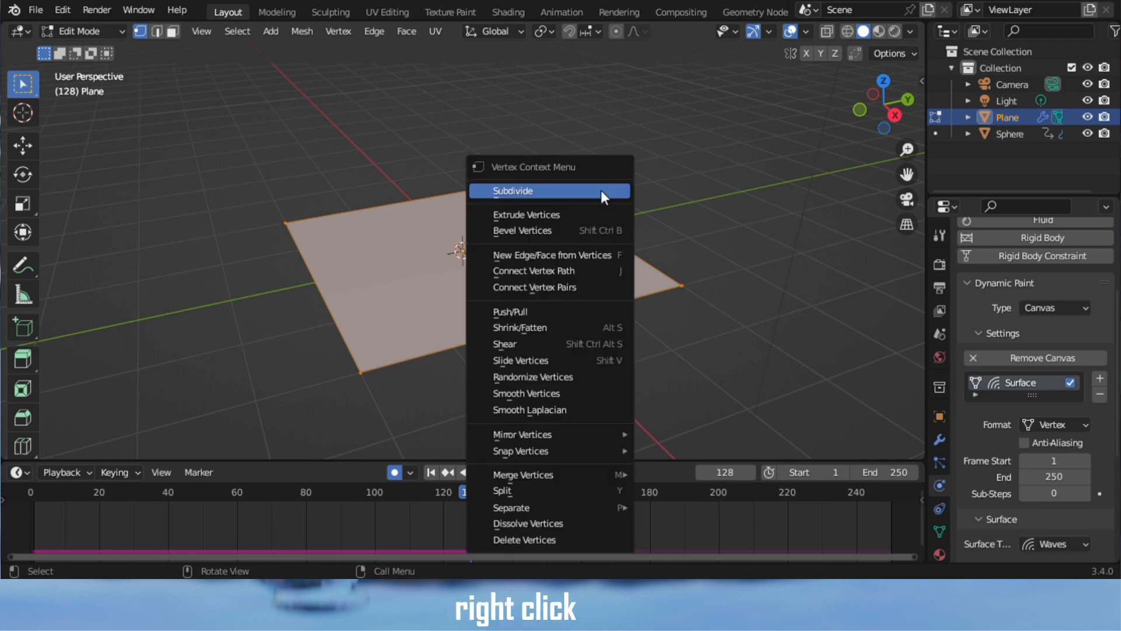
click(543, 191)
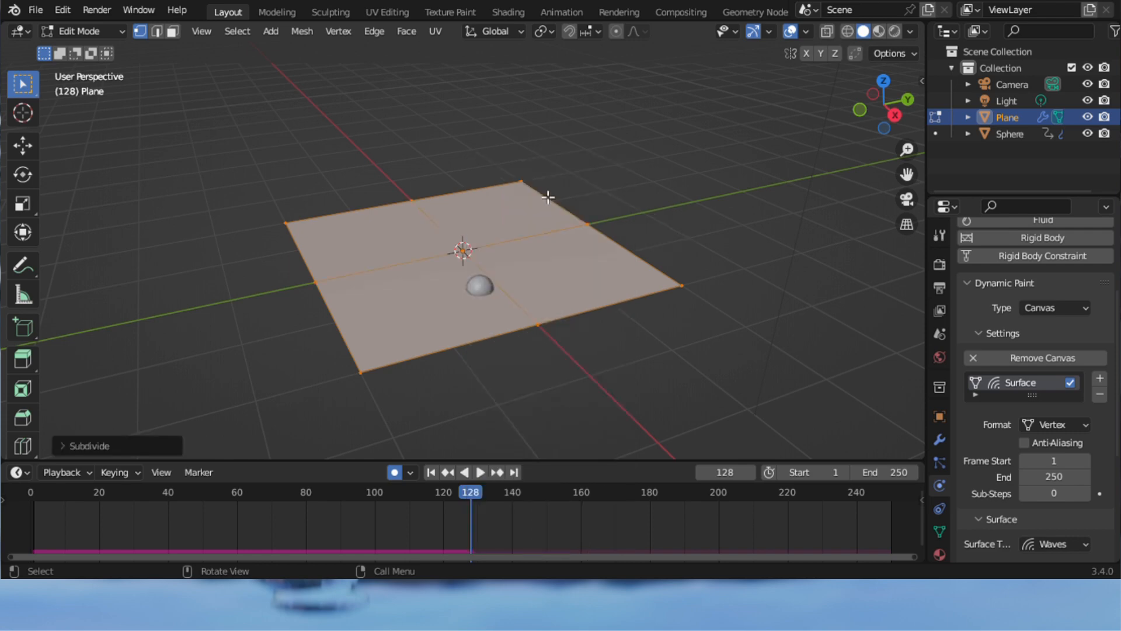
- Set the plane subdivision's number of cuts to 30 and return to Object Mode
click(70, 451)
drag(170, 335, 193, 334)
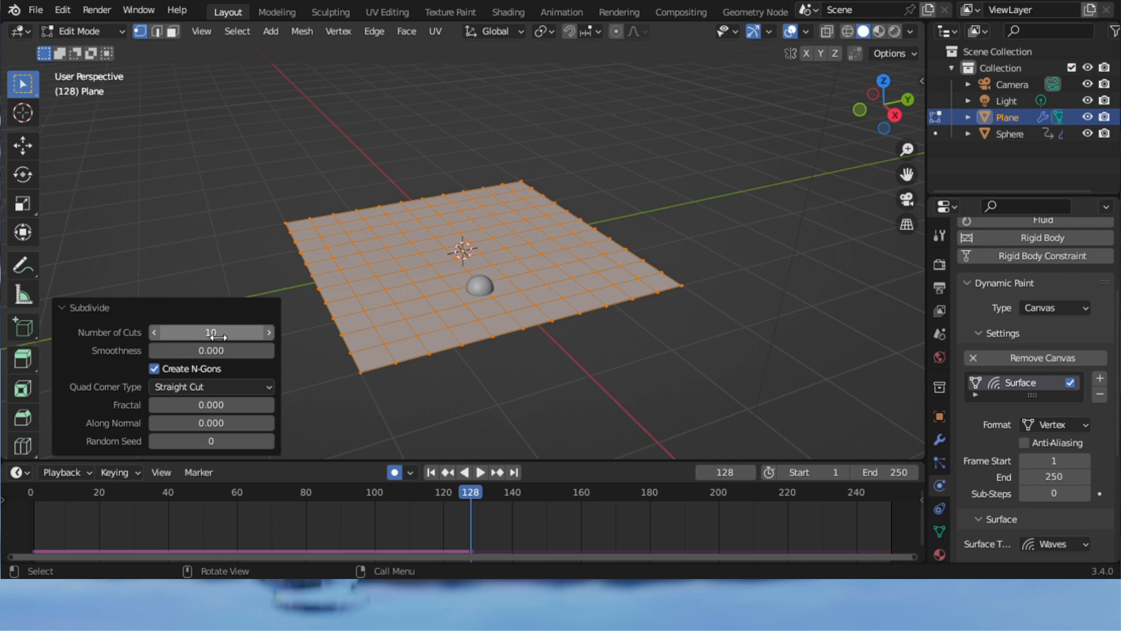
scroll(392, 269, up, 3)
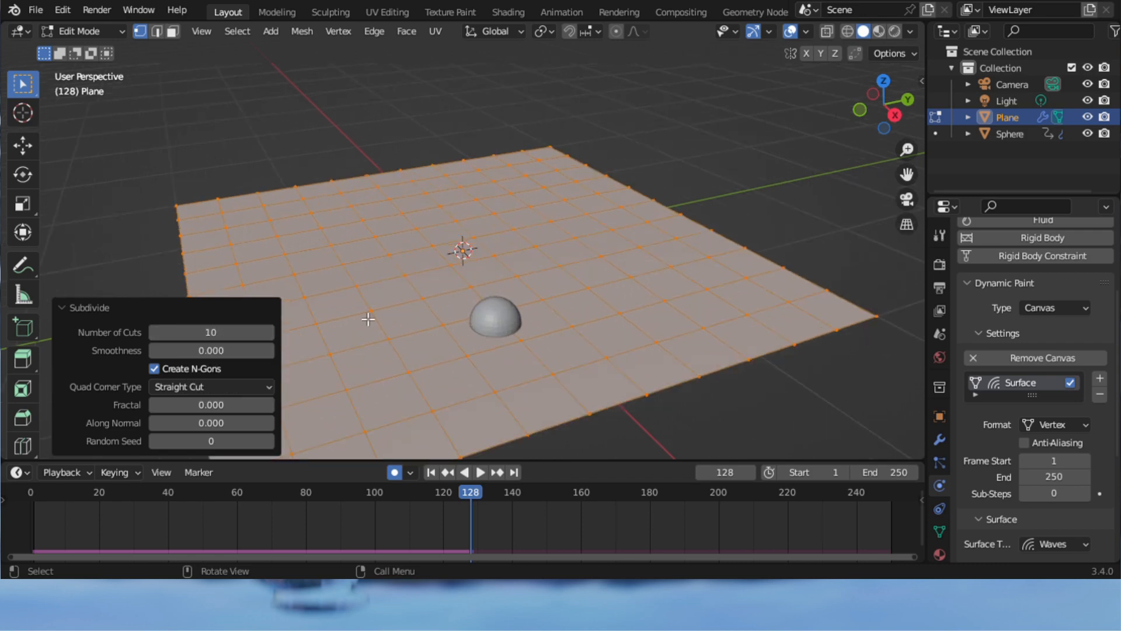
click(215, 337)
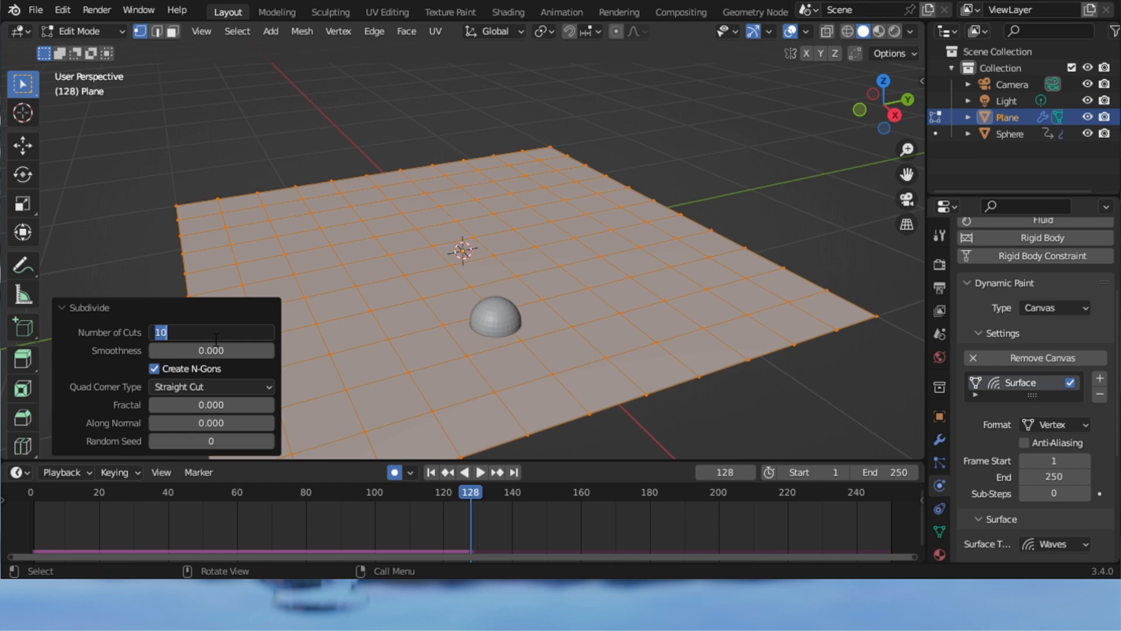
text(30)
key(Return)
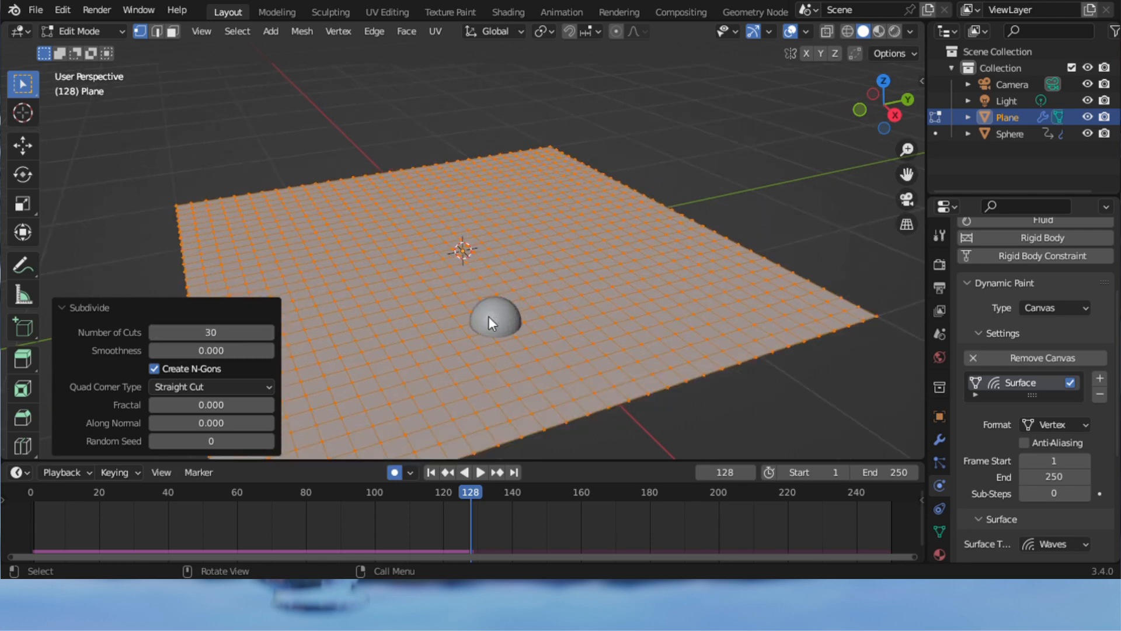
key(Tab)
- Save the file and briefly play the animation to check the ripples on the subdivided plane
scroll(502, 323, up, 3)
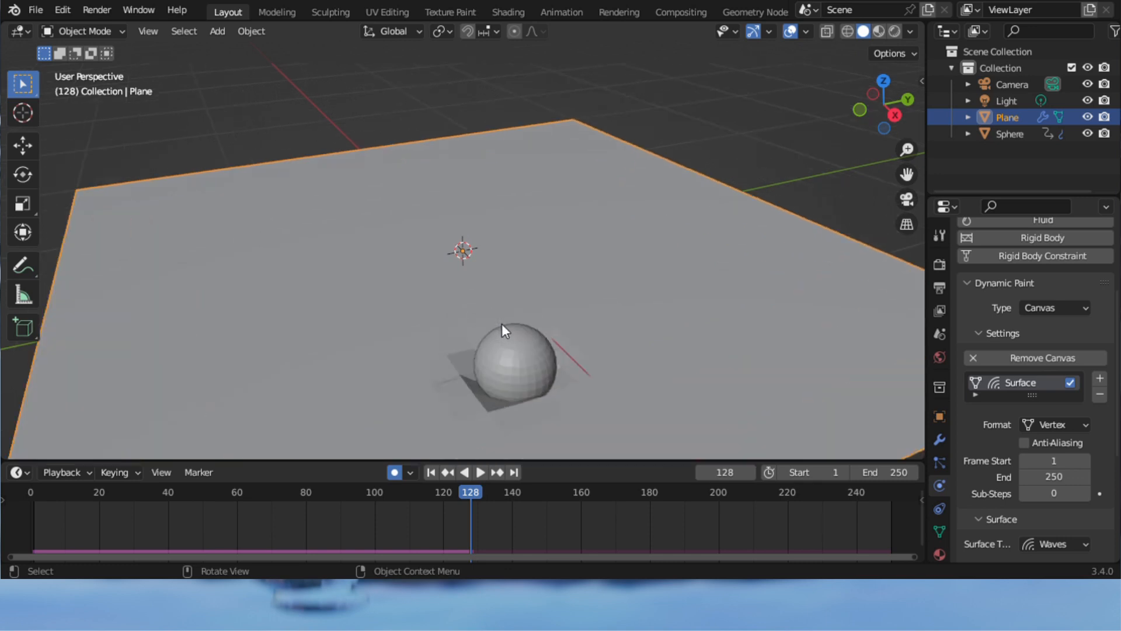
key(ctrl)
key(ctrl+s)
scroll(555, 325, down, 4)
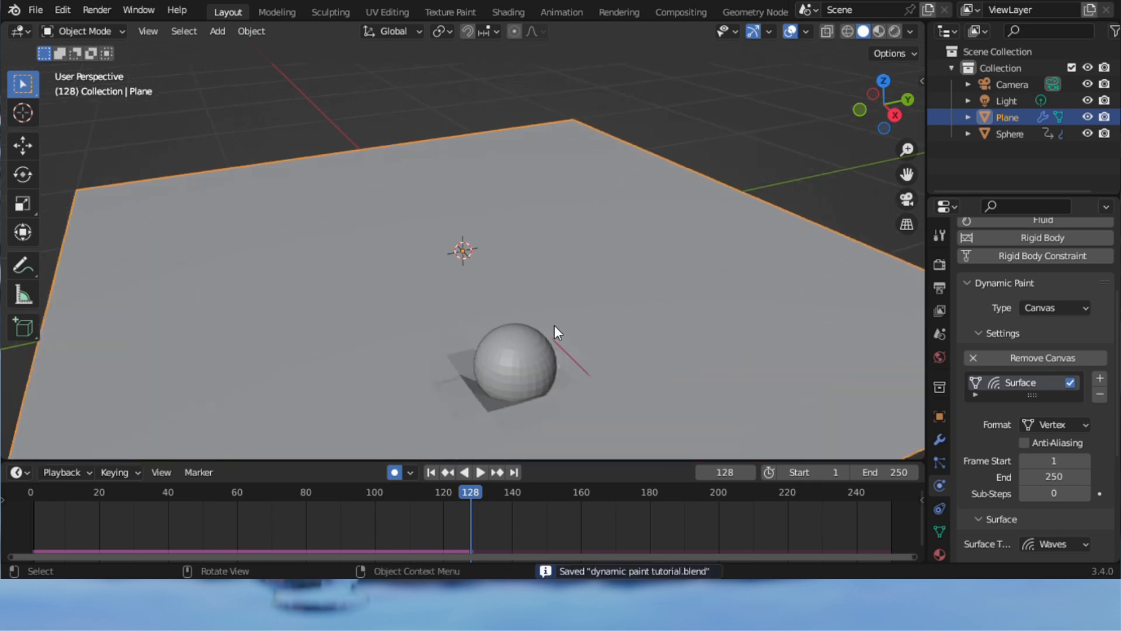
key(space)
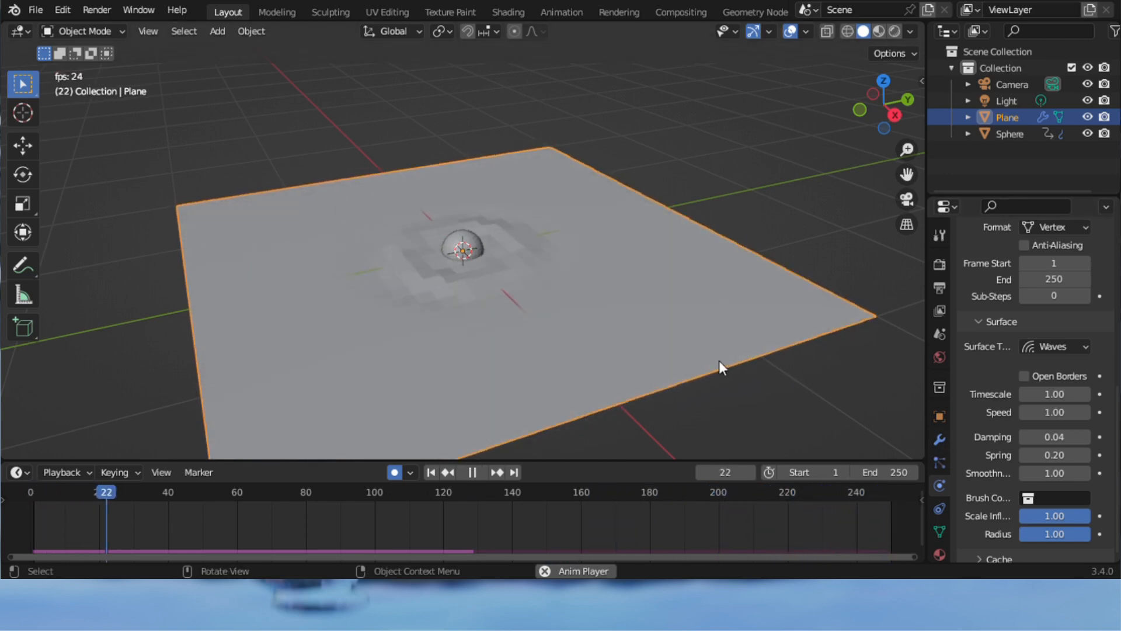
scroll(719, 360, down, 1)
key(space)
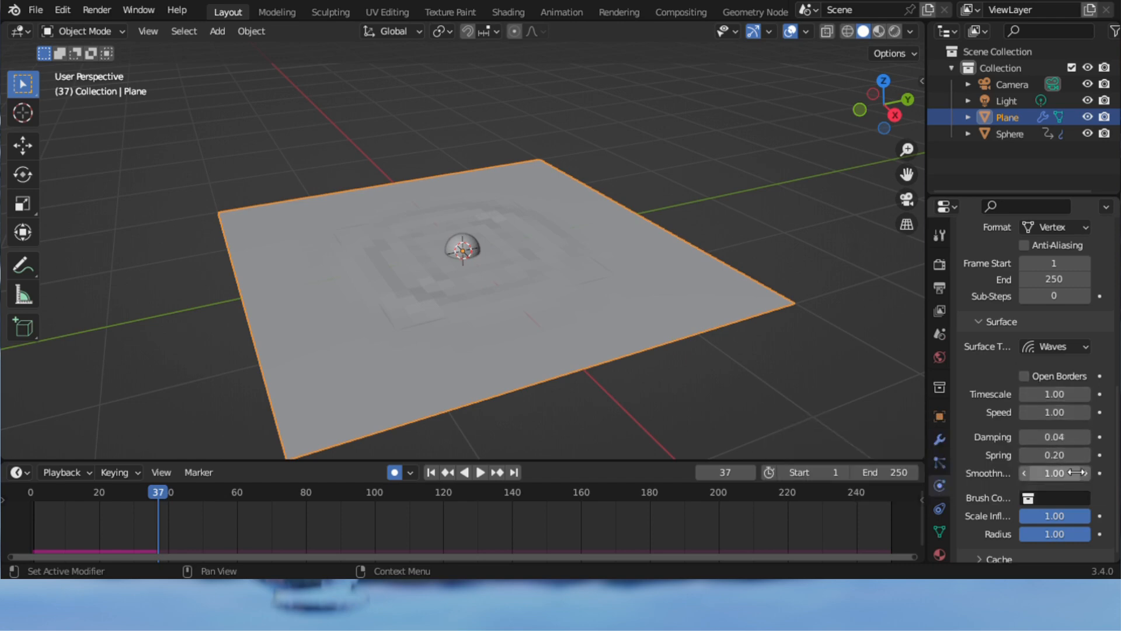
- Widen the properties editor, preview the wave animation from frame 0, and return the playhead to frame 0
drag(932, 445, 884, 447)
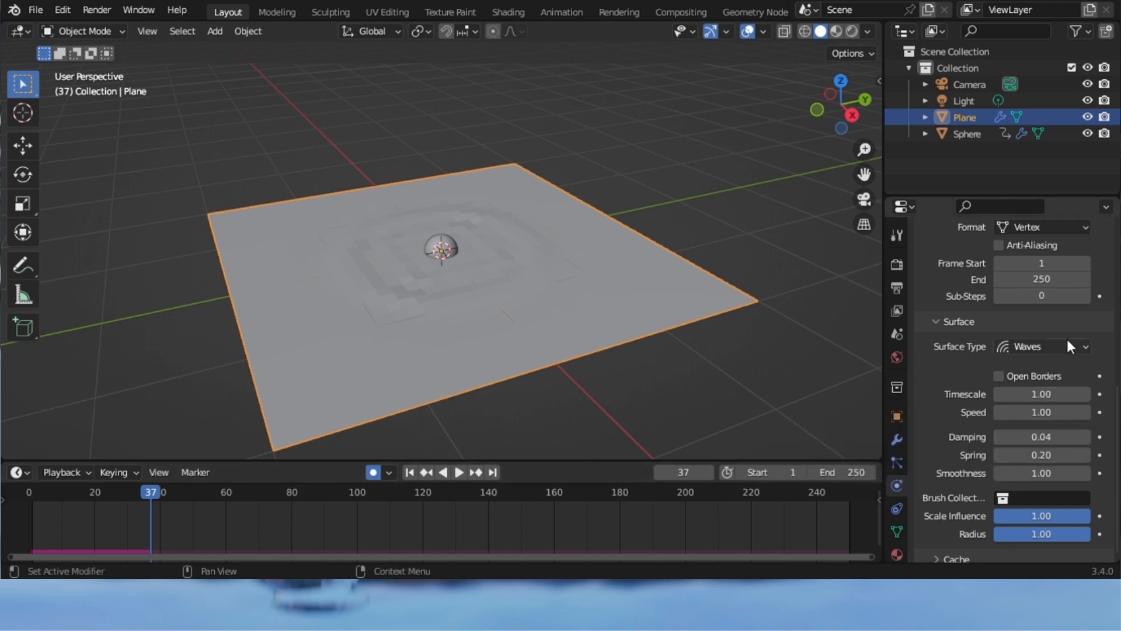
click(30, 496)
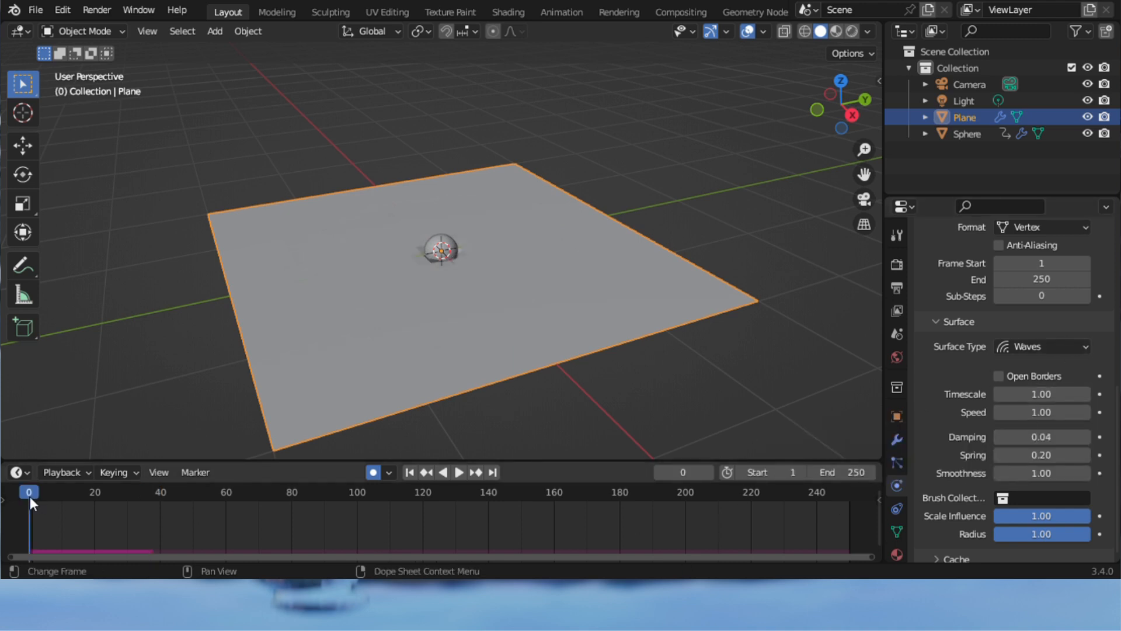
click(458, 472)
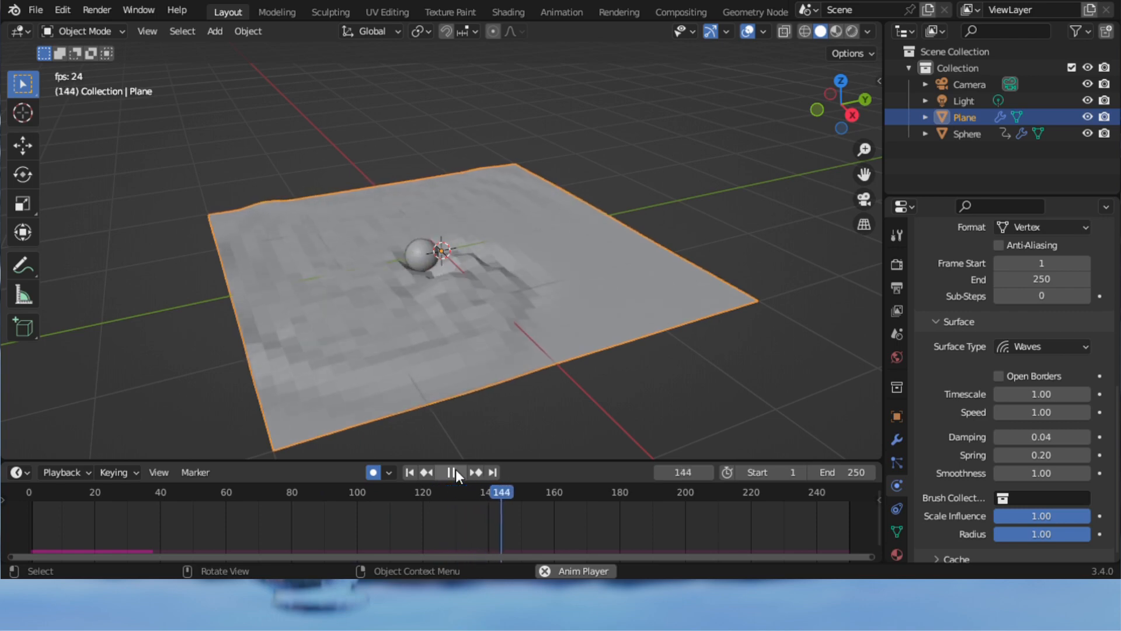
click(457, 471)
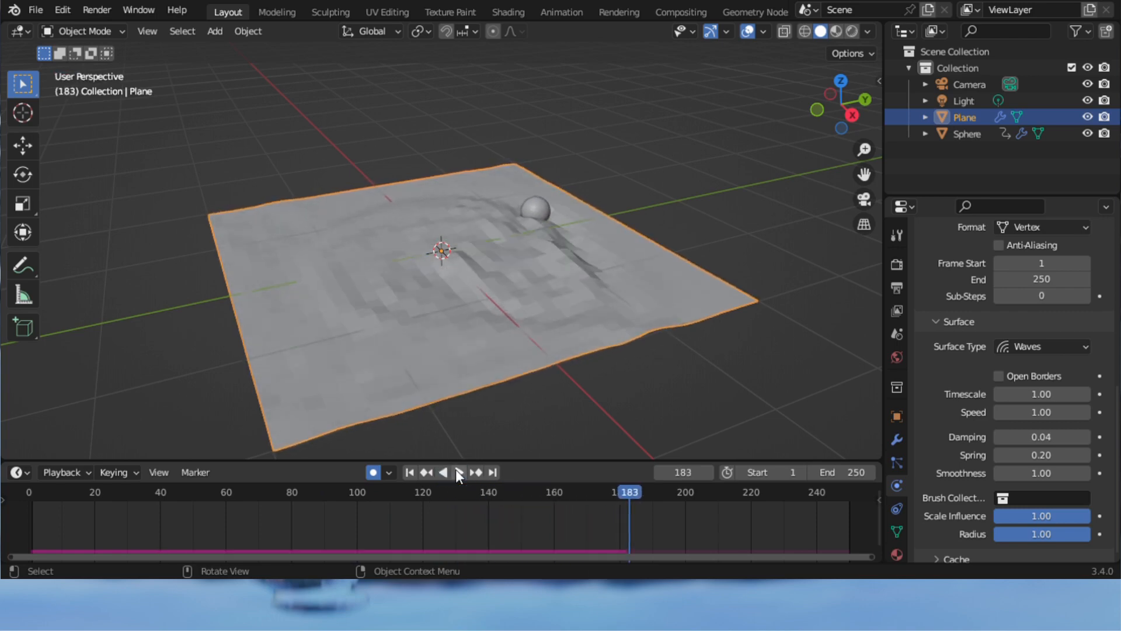
click(31, 499)
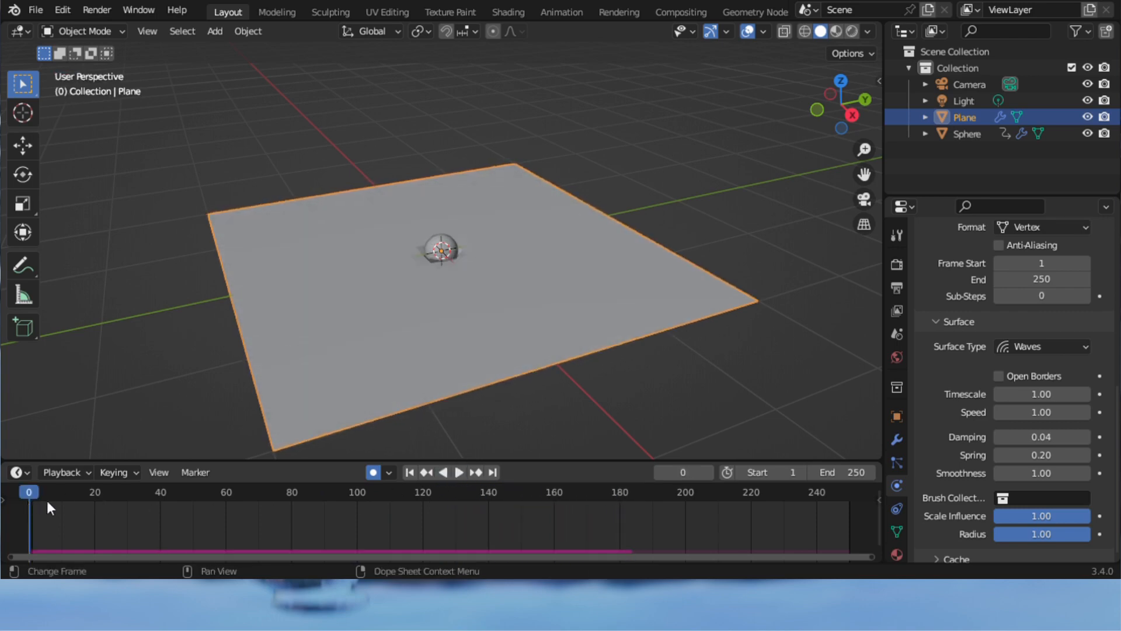
- Set the canvas waves' Timescale to 2 and play the animation to preview the effect
click(1035, 395)
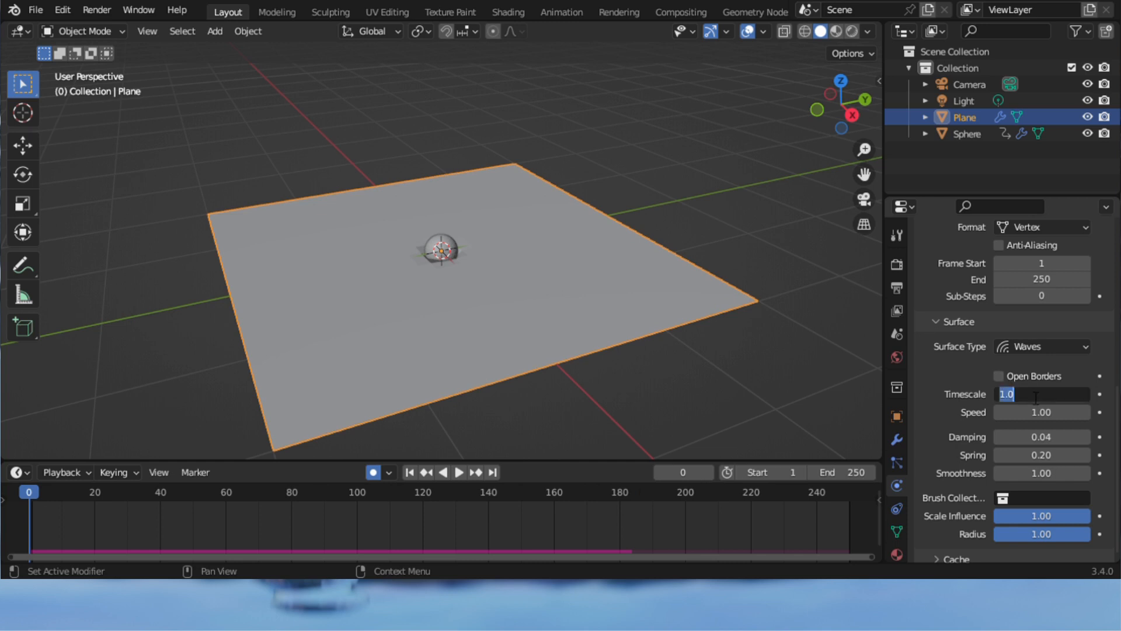
text(2)
key(Return)
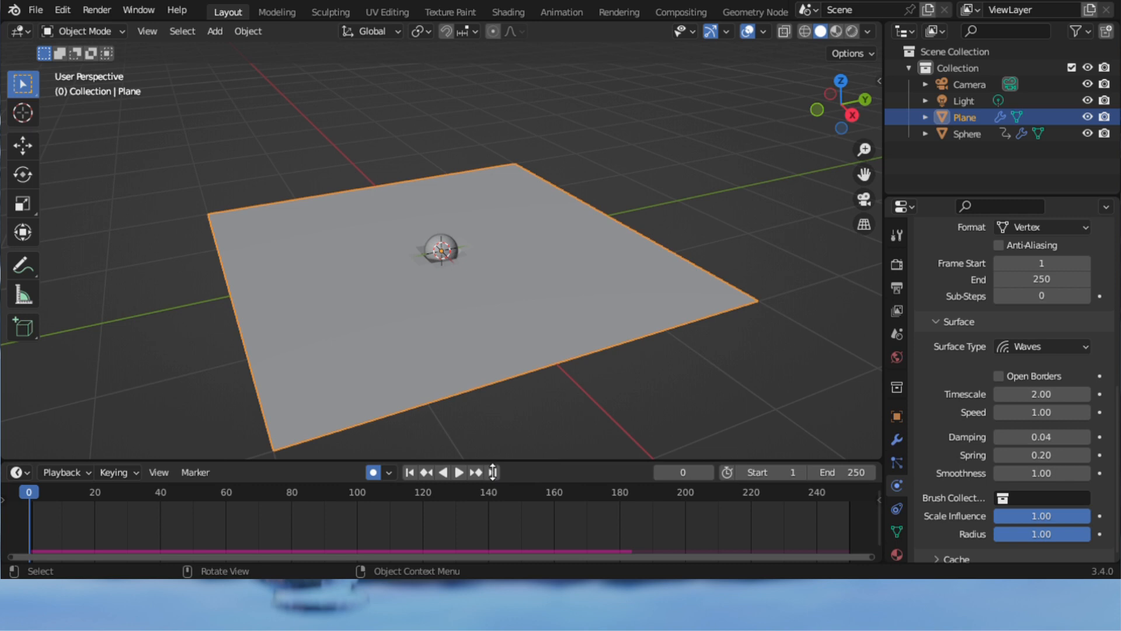
click(463, 468)
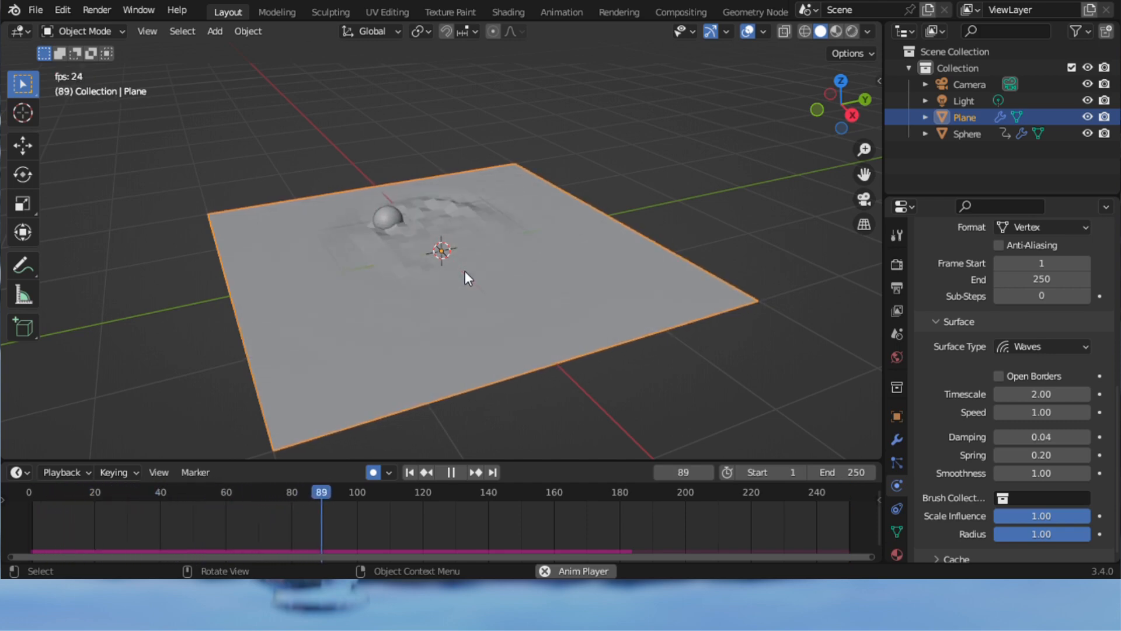
click(452, 472)
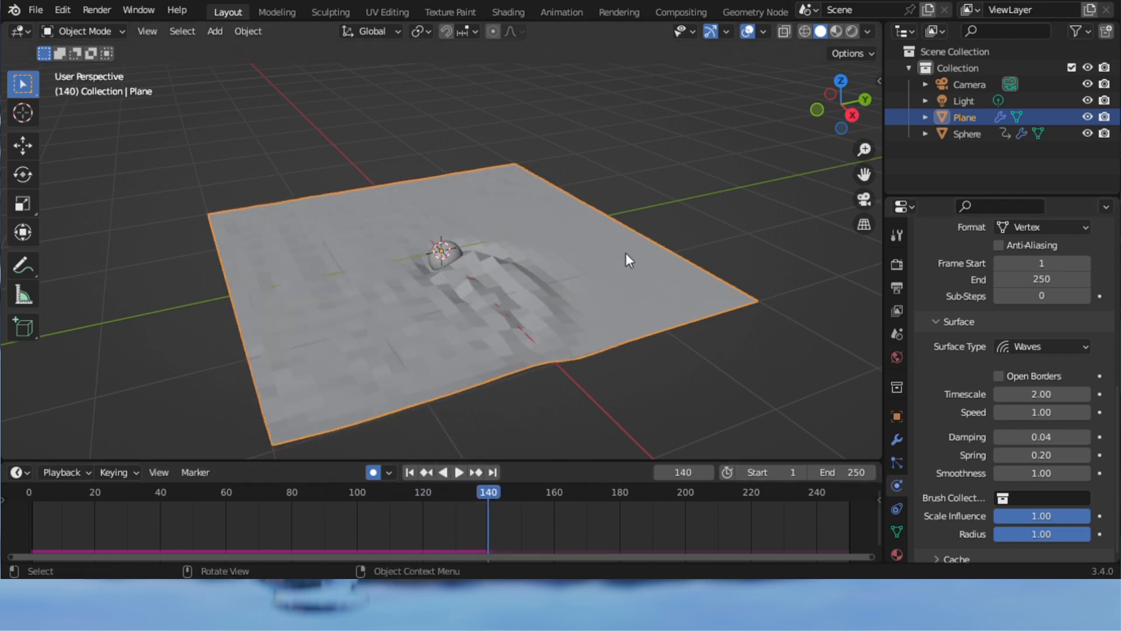
- Set the waves' Timescale back to 1 and return the playhead to frame 0
click(1060, 400)
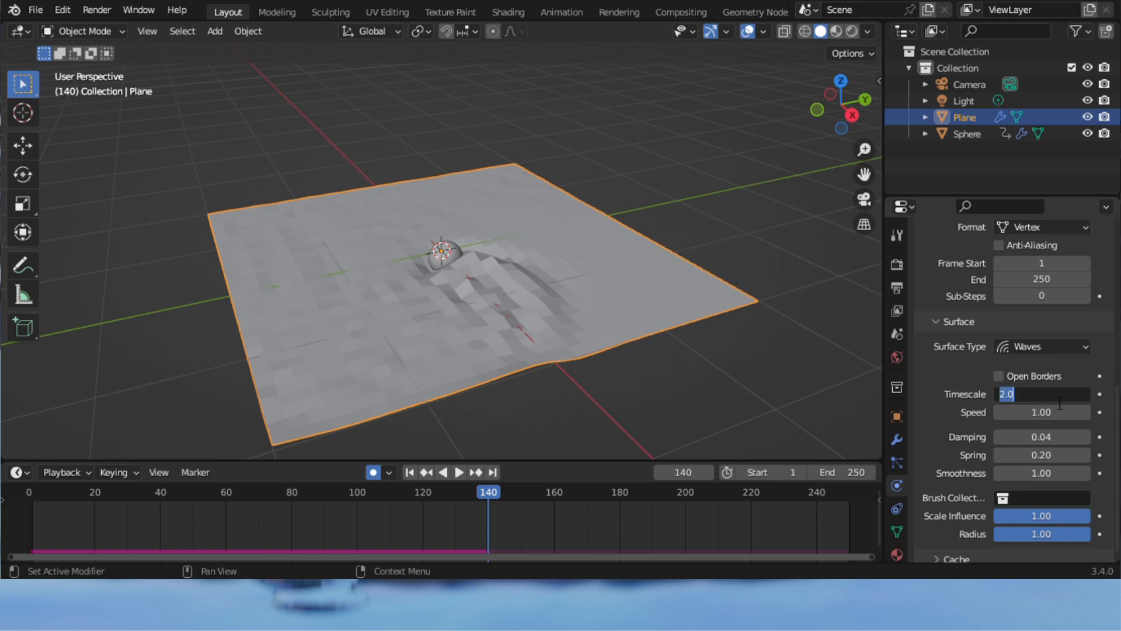
text(1)
key(Return)
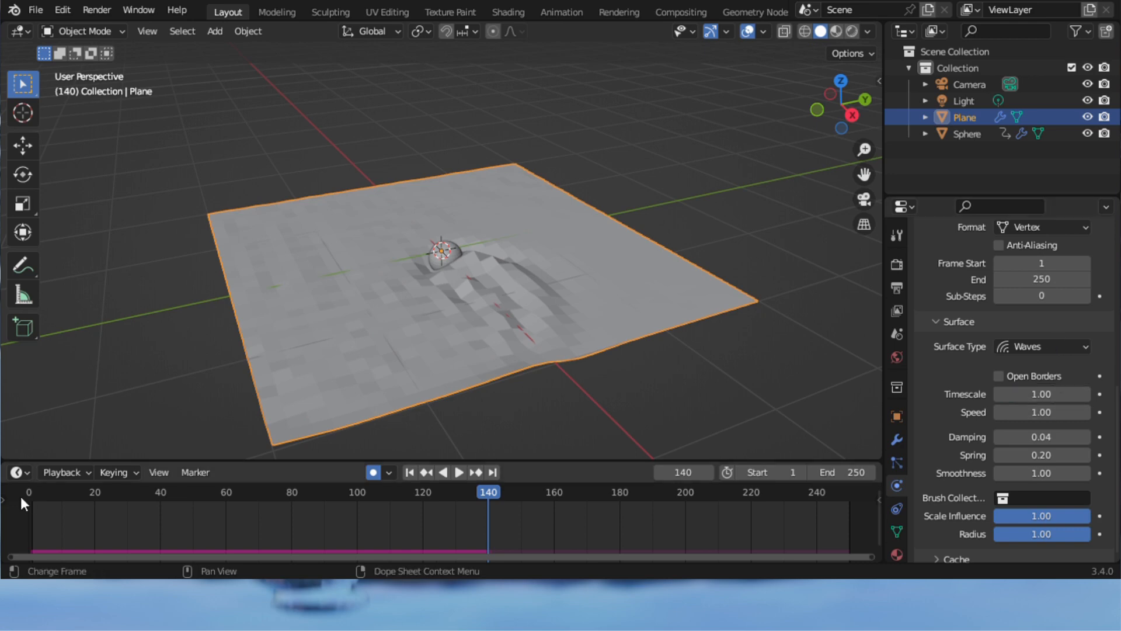
click(25, 499)
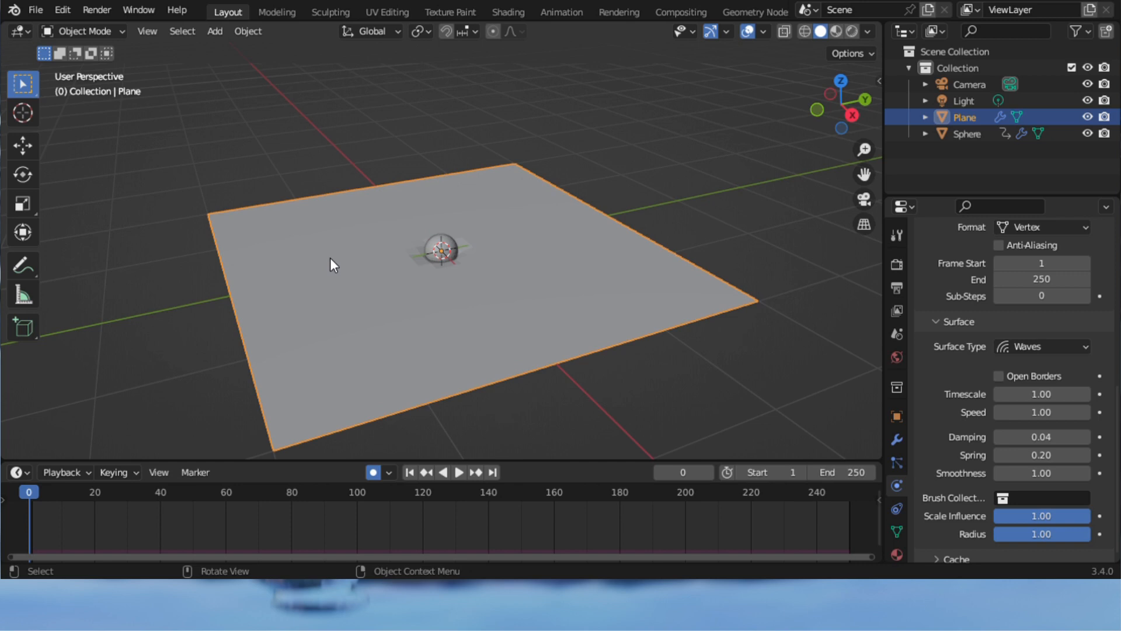
- Play the animation to examine the waves at the default Speed and return the playhead to frame 0
click(1061, 413)
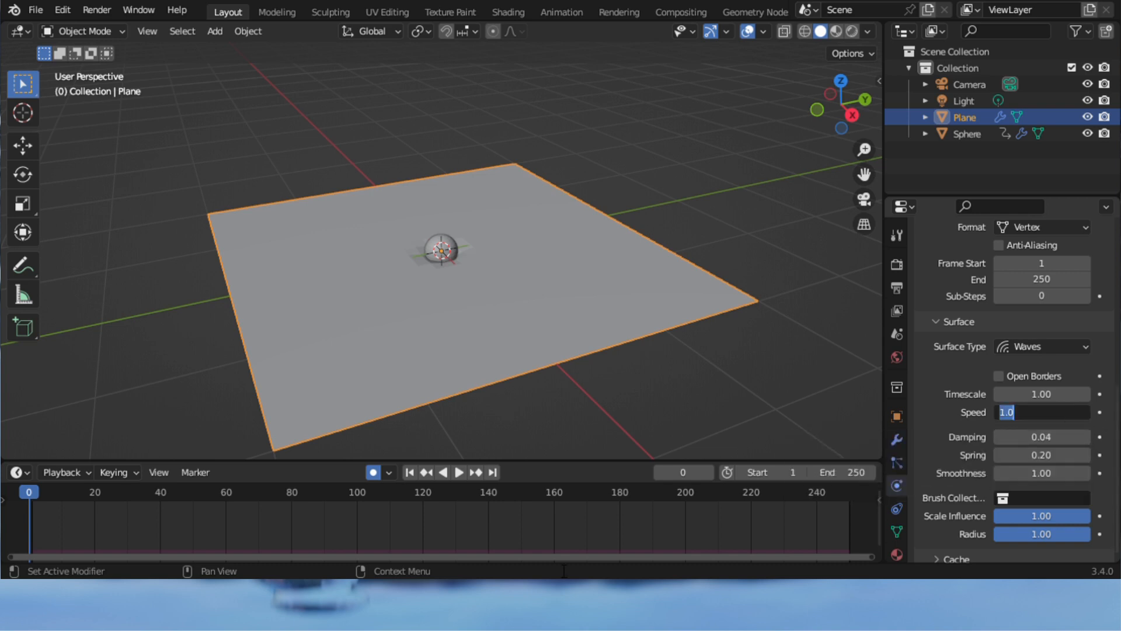
key(Return)
click(455, 472)
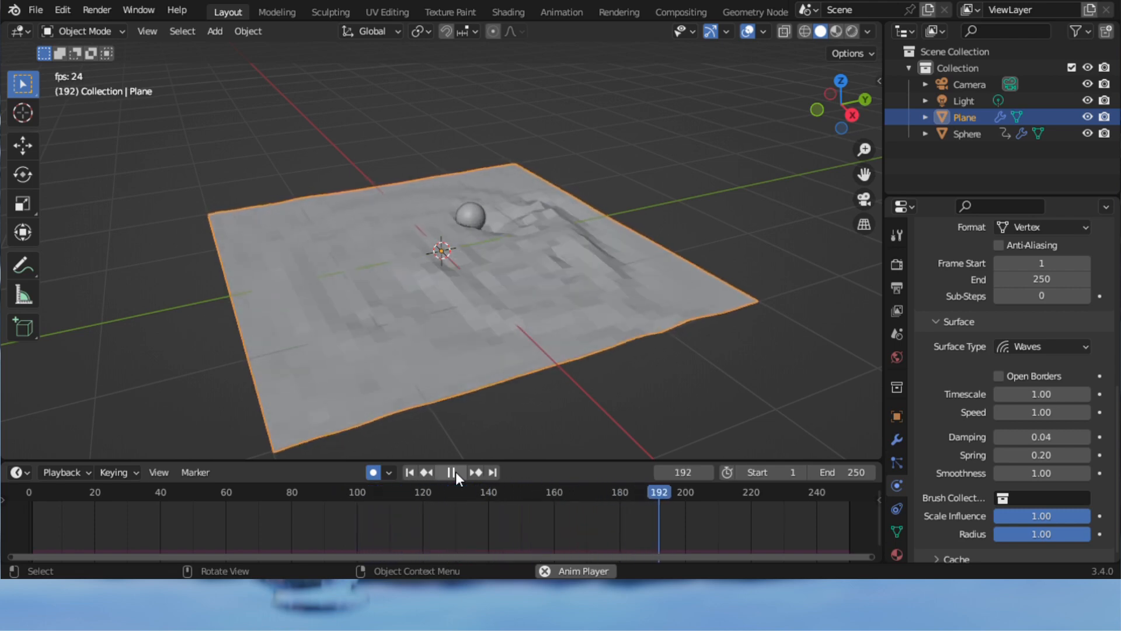
click(455, 471)
drag(707, 488, 24, 467)
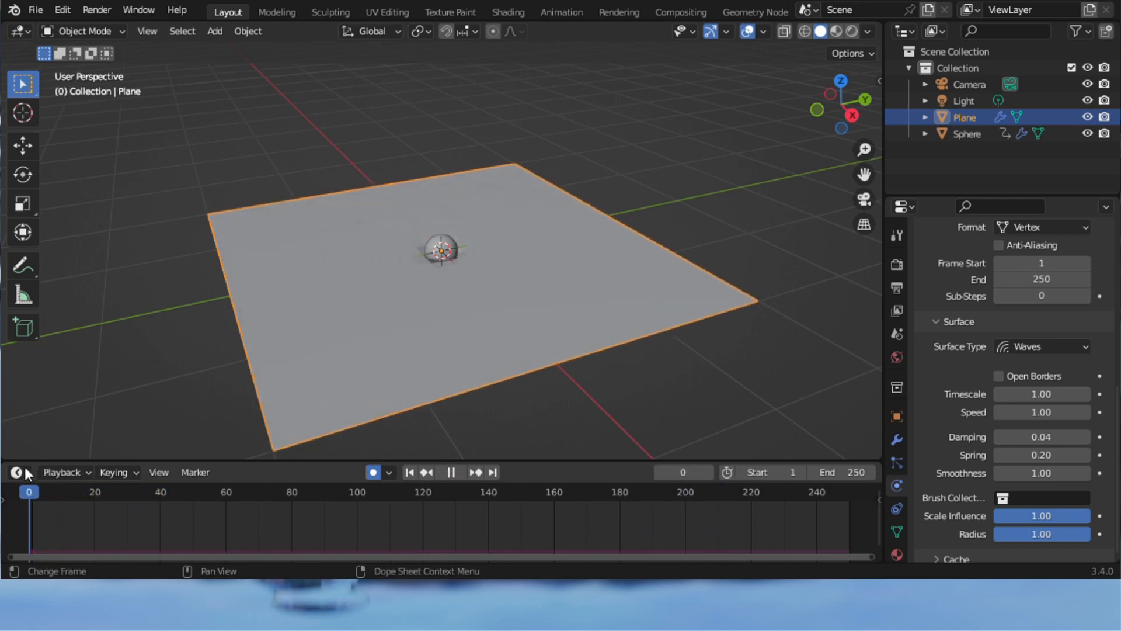
- Set the canvas waves' Speed to 3 and save the file
click(1048, 413)
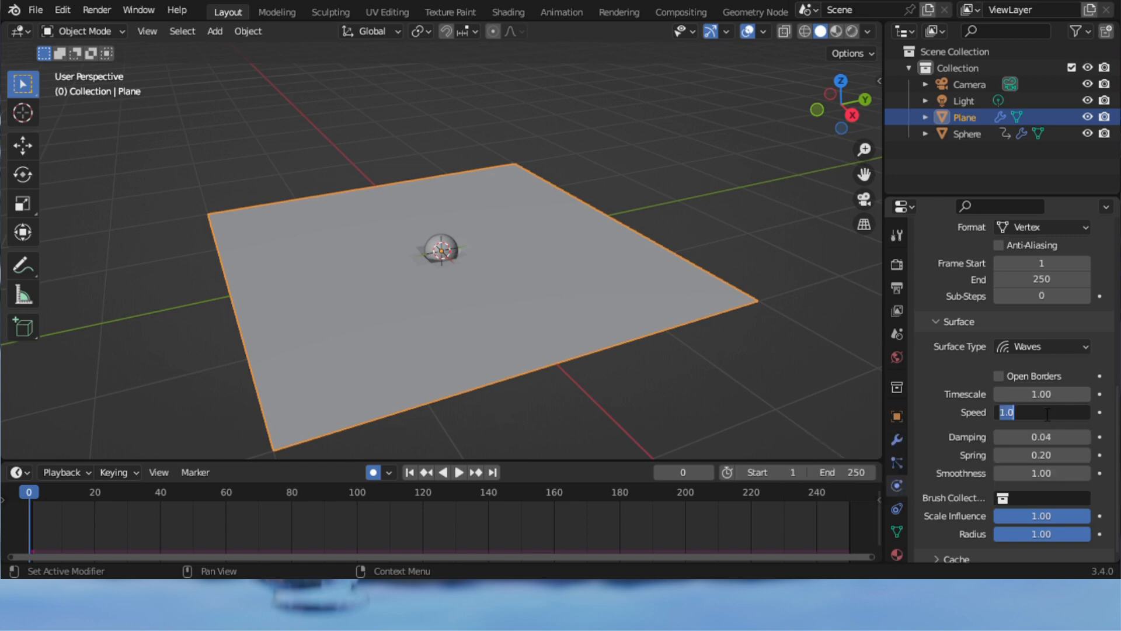
text(3)
key(Return)
key(ctrl+s)
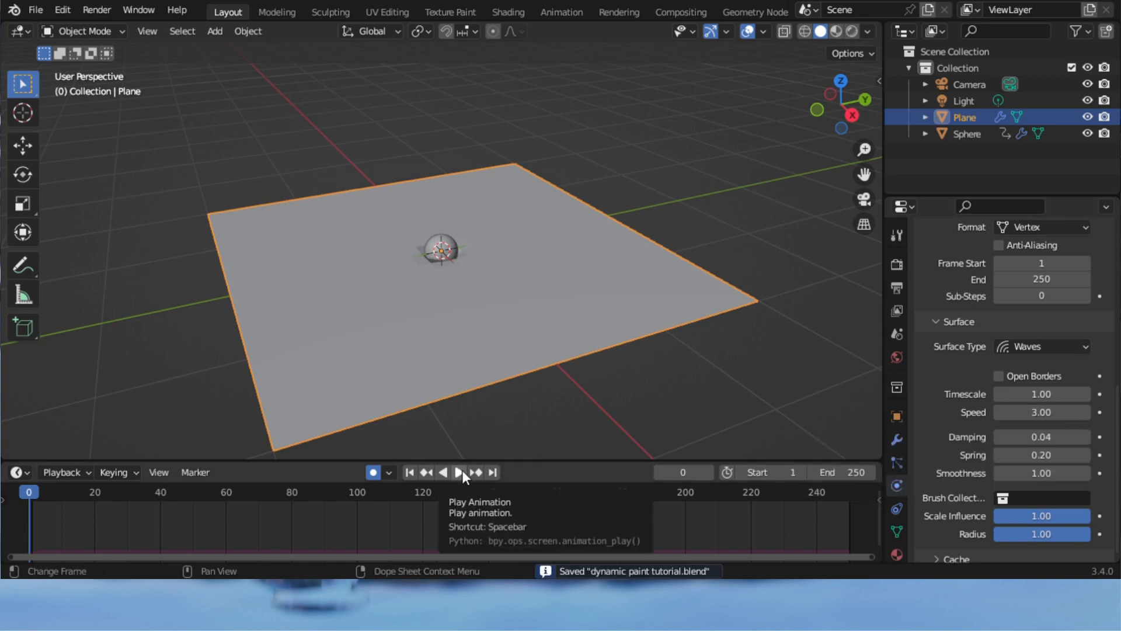
- Play the animation to preview the faster waves and set the Speed back to 1
click(460, 472)
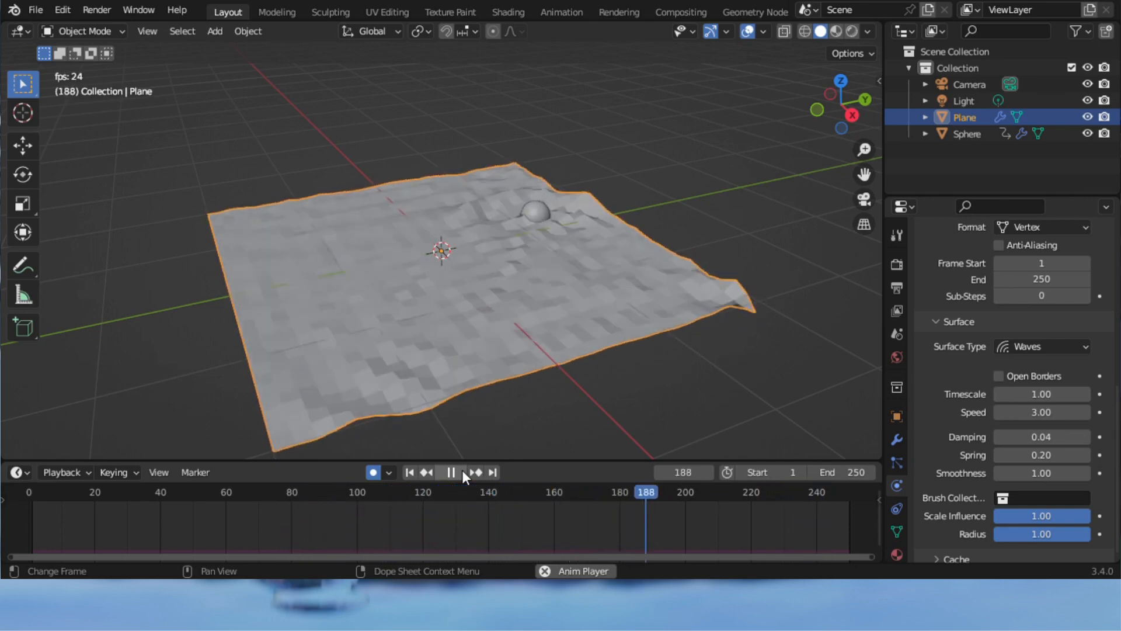
key(space)
click(1041, 413)
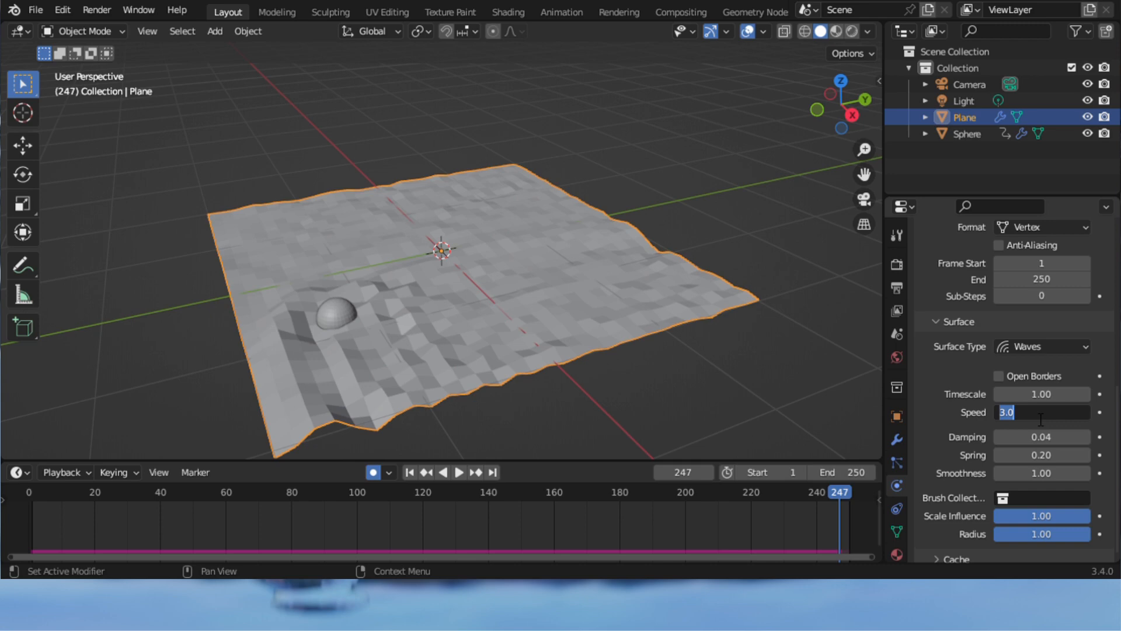
text(1)
key(Return)
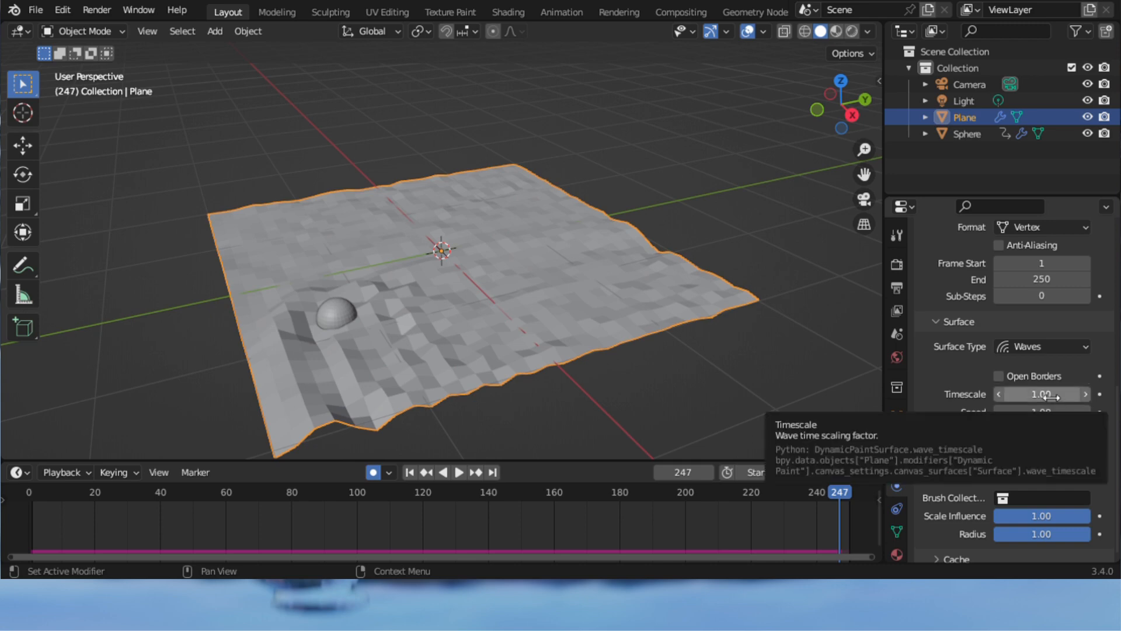
- Set the waves' Timescale to 3 and play the animation from frame 0 to compare its effect with Speed
click(1050, 397)
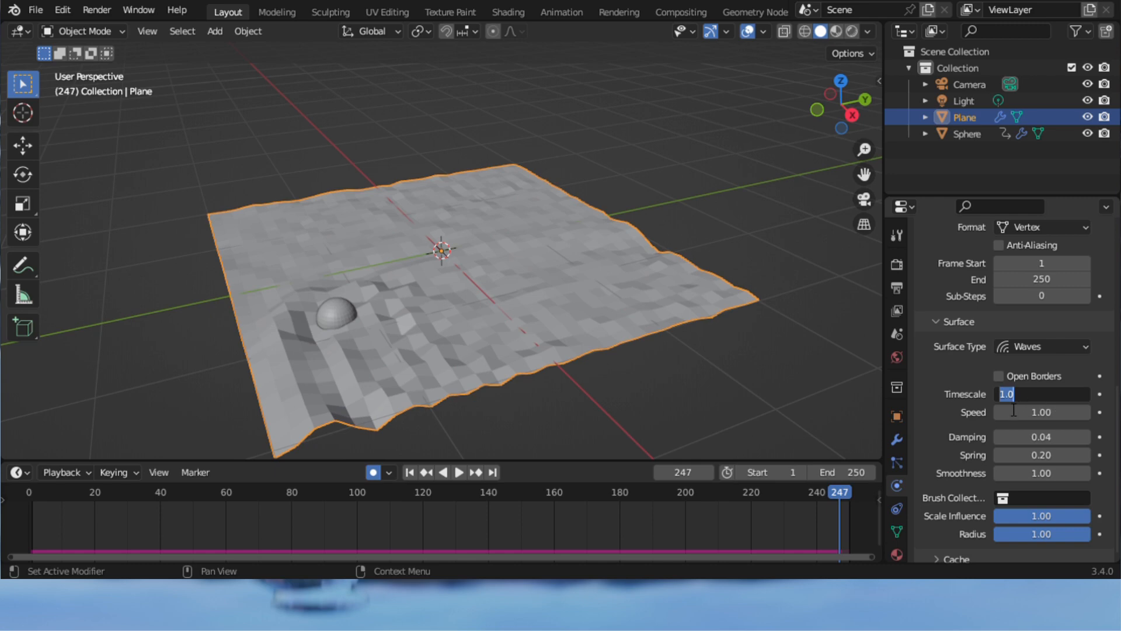
text(3)
key(Return)
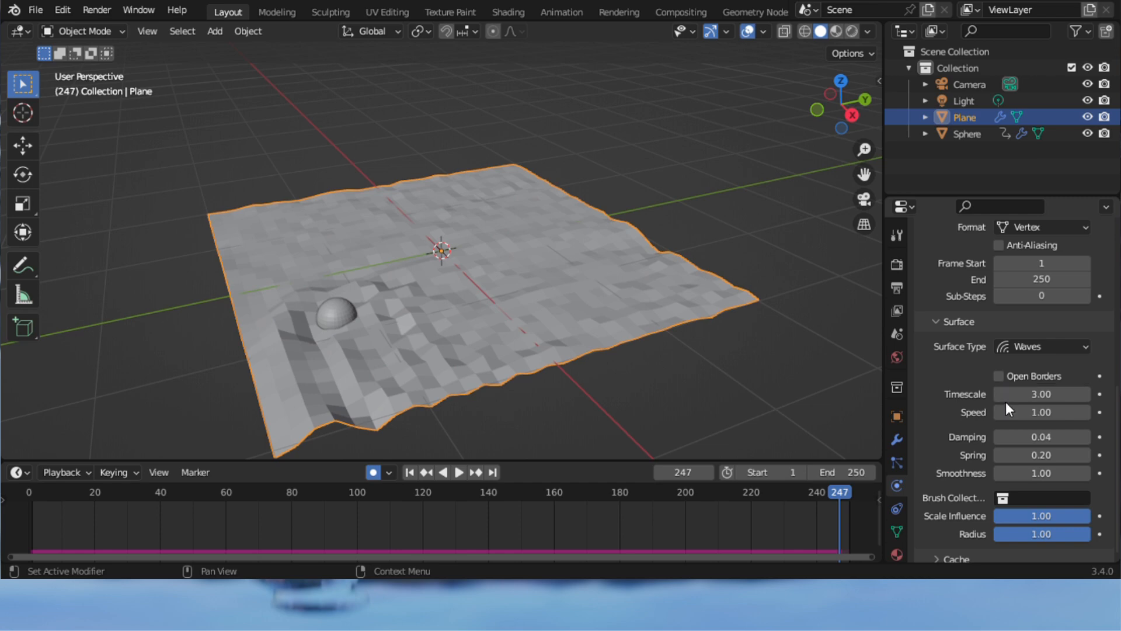
click(29, 497)
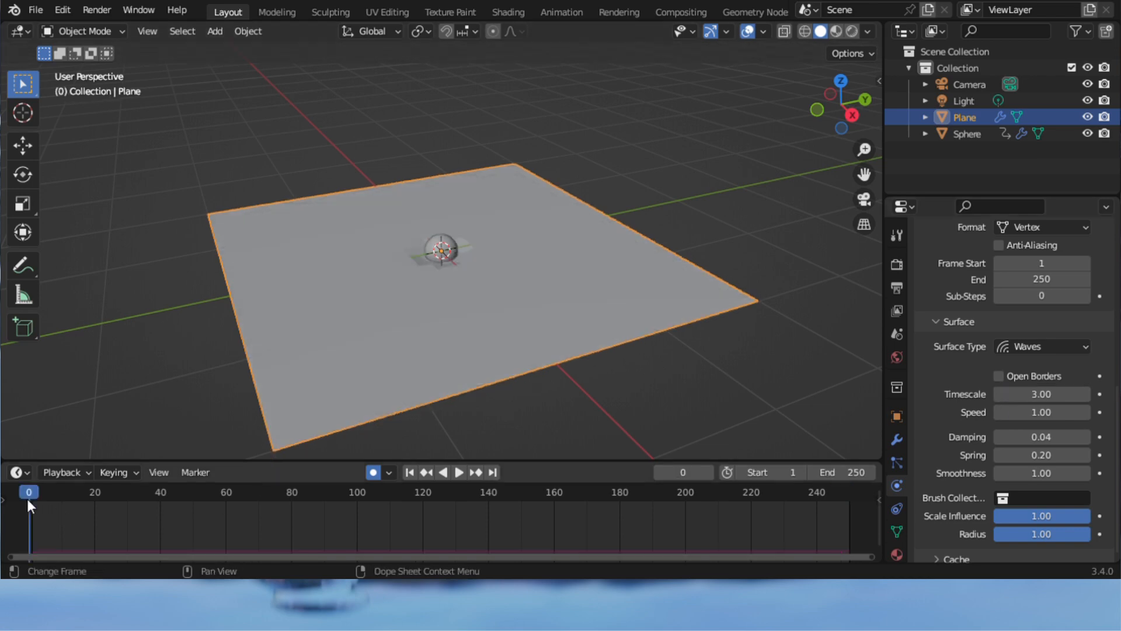
key(space)
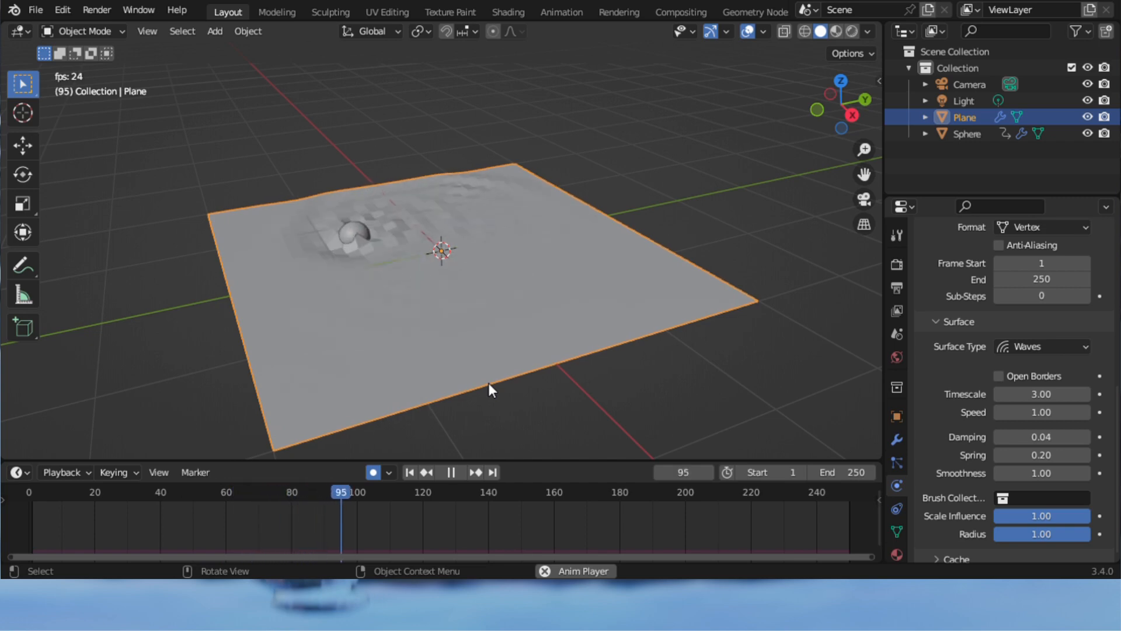
key(space)
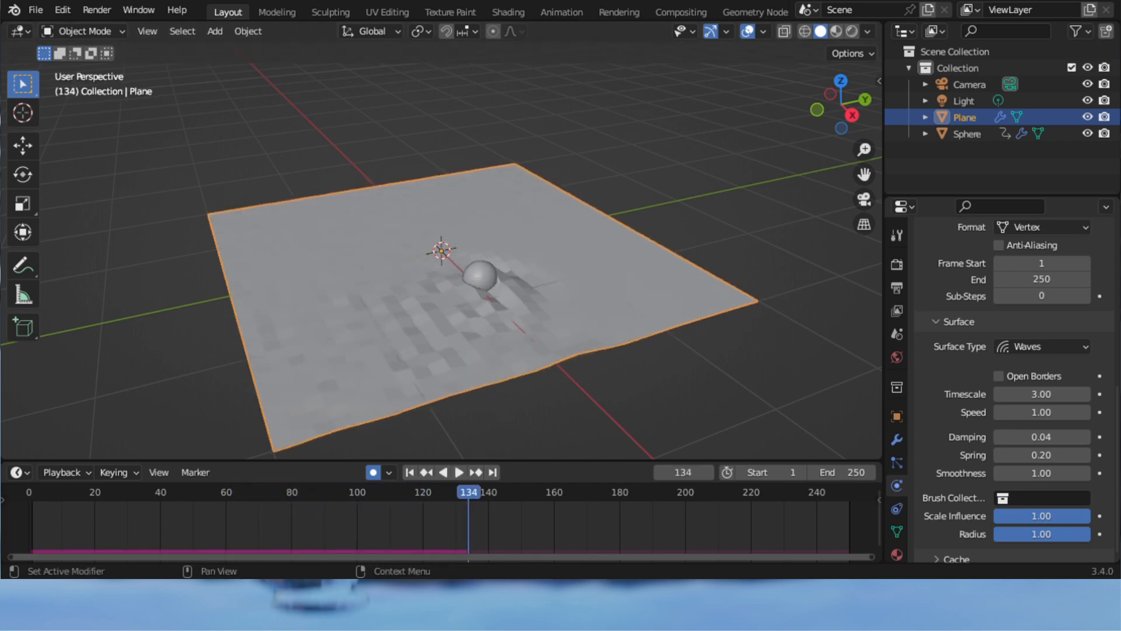
- Set the waves' Timescale back to 1 and the Speed to 3
click(1047, 395)
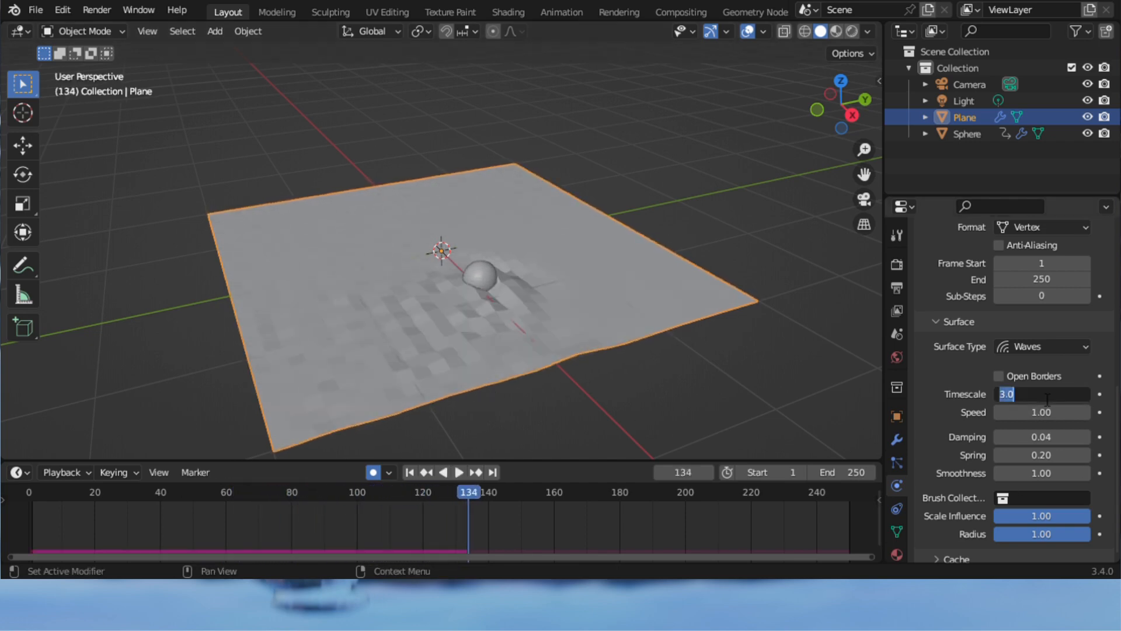
text(1)
key(Return)
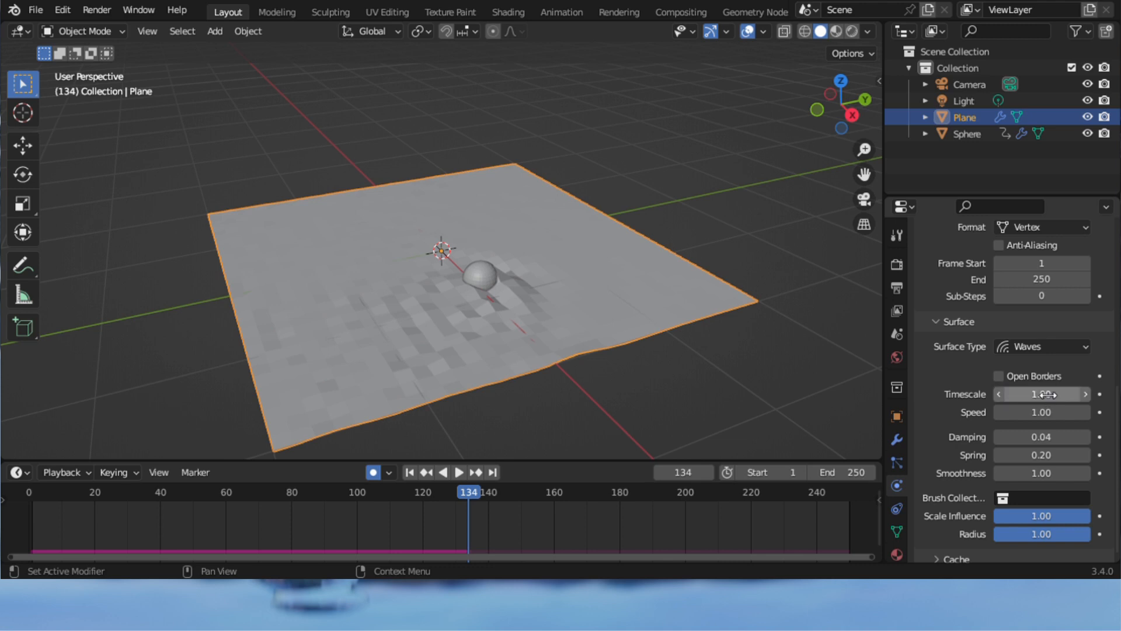
click(1035, 412)
text(3)
key(Return)
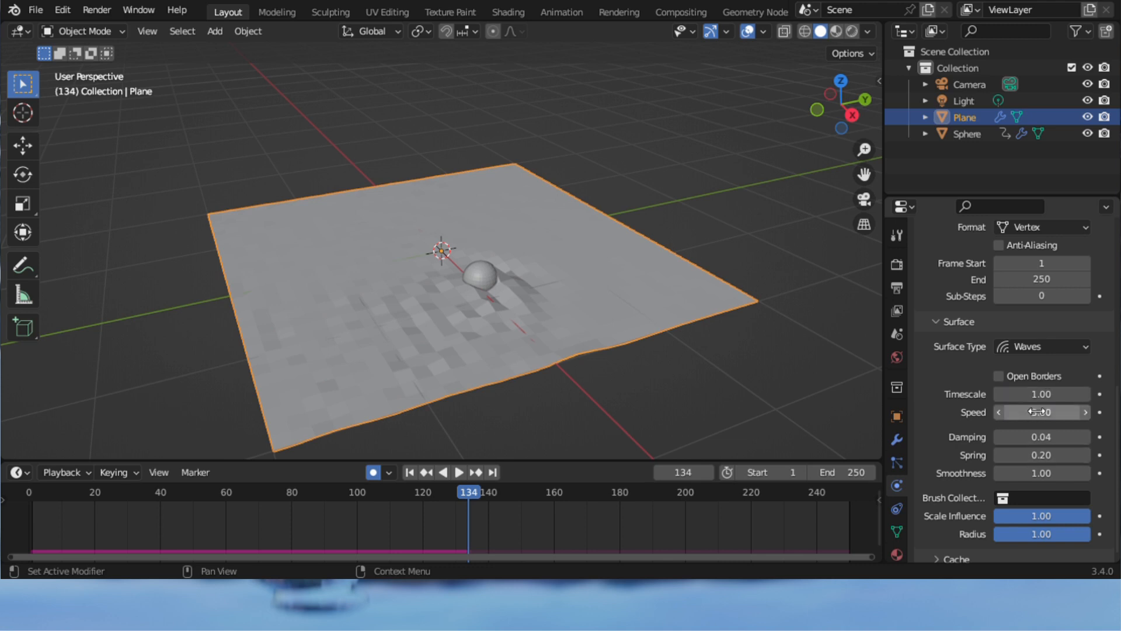
- Play the animation from frame 0 to examine the effect of the raised Speed, and restore the Speed to 1
click(27, 498)
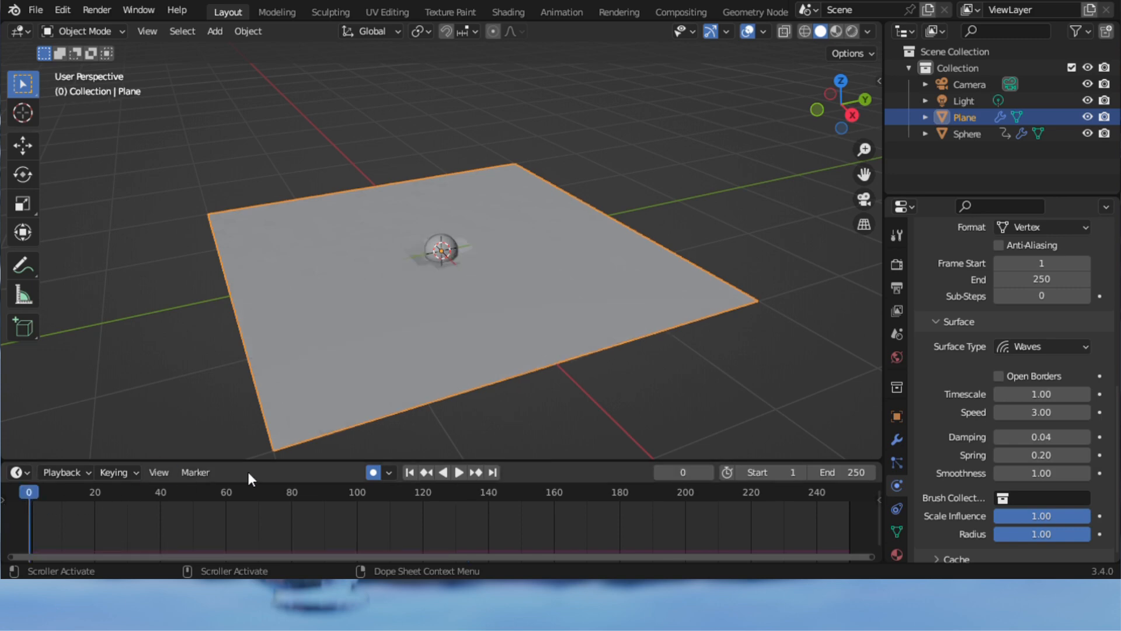
click(457, 472)
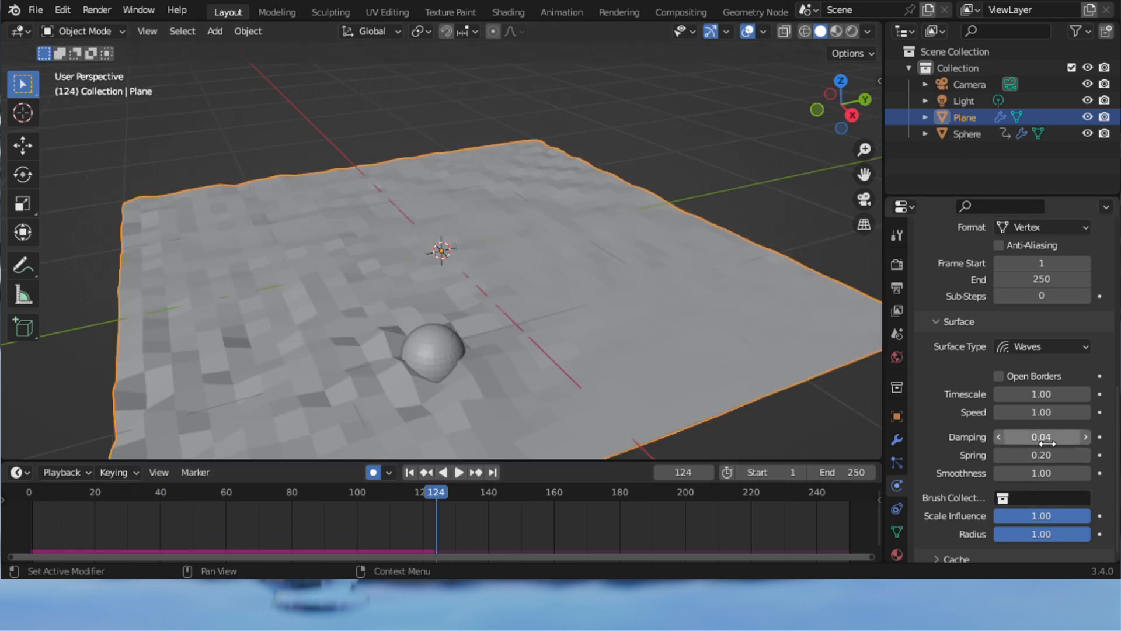
- Play the animation from frame 0 to examine the waves at the default Damping, and stop playback
click(29, 508)
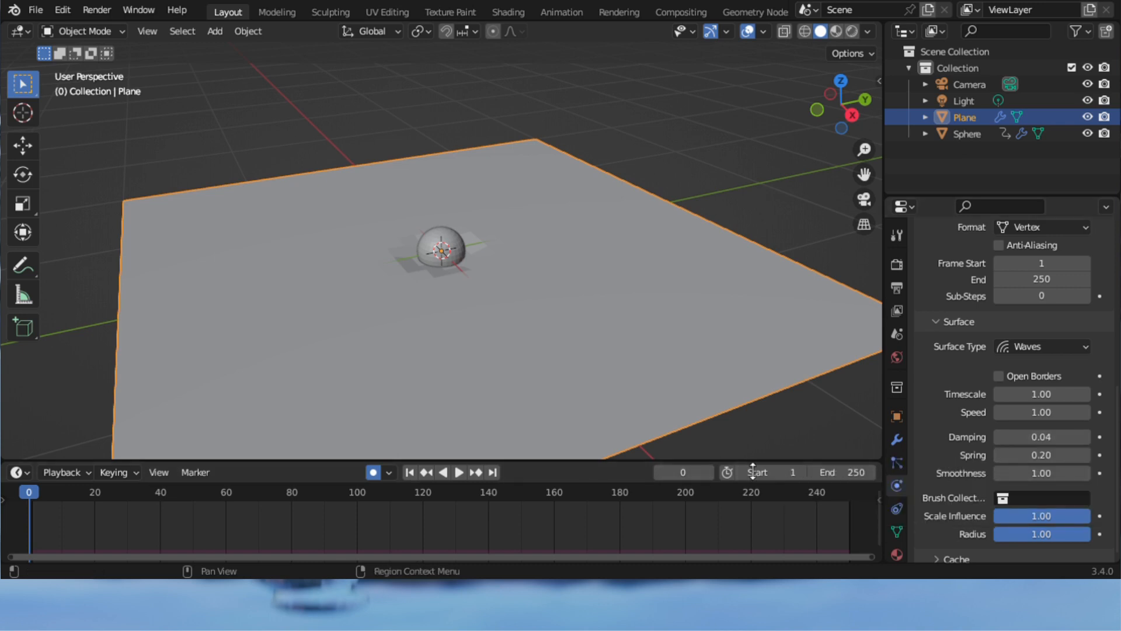
click(459, 472)
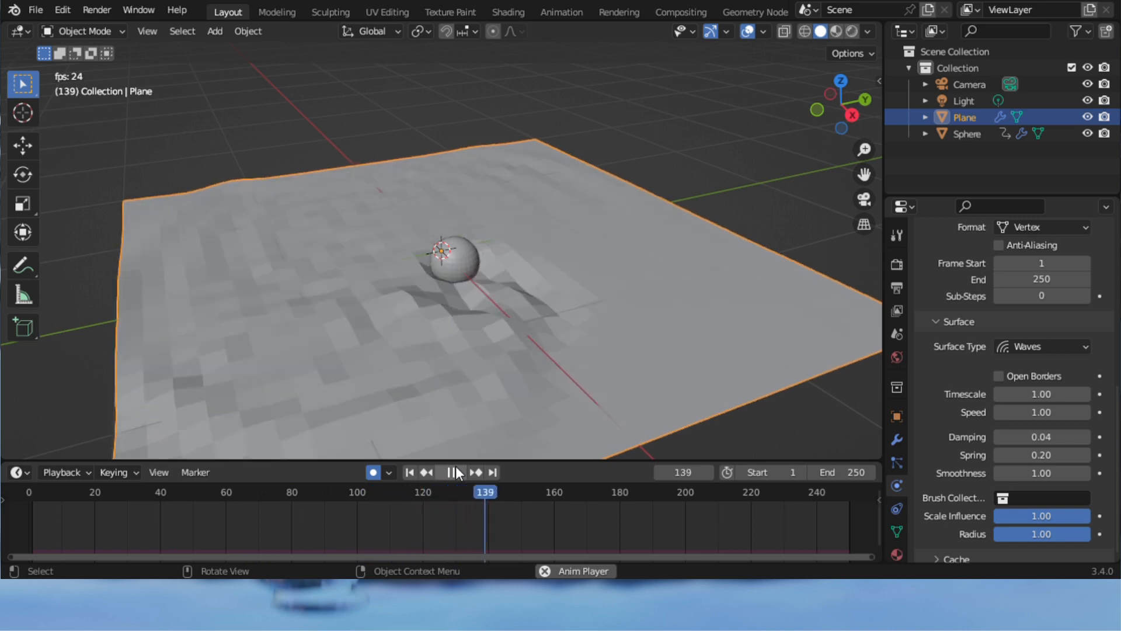
click(456, 472)
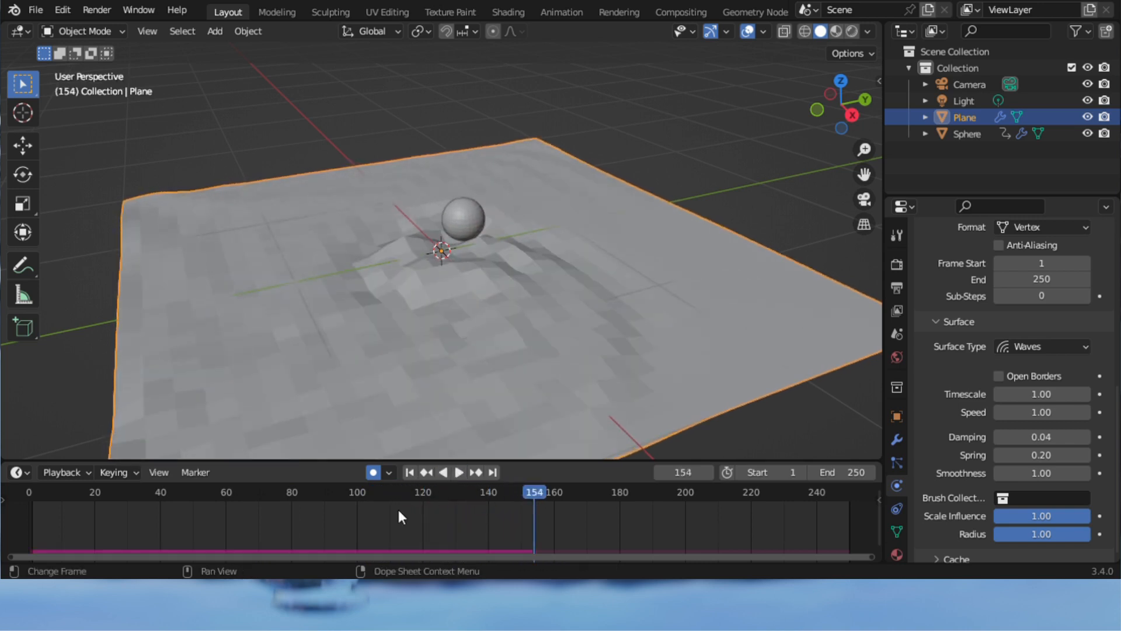
- Return the playhead to frame 0, set the waves' Damping to 1, and save the file
click(28, 496)
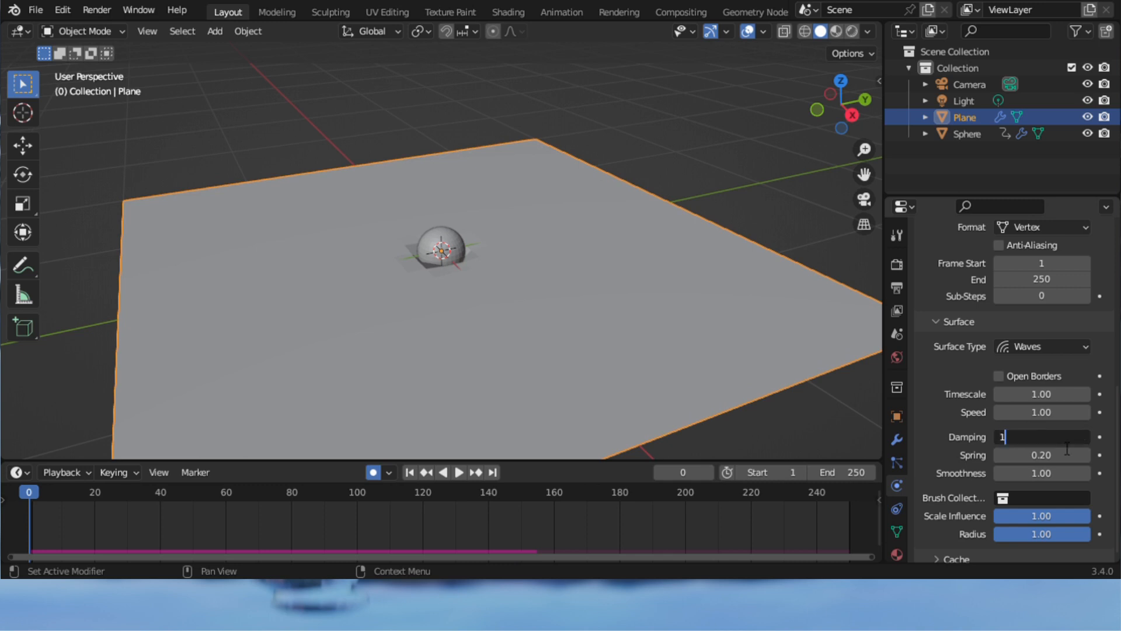
key(Return)
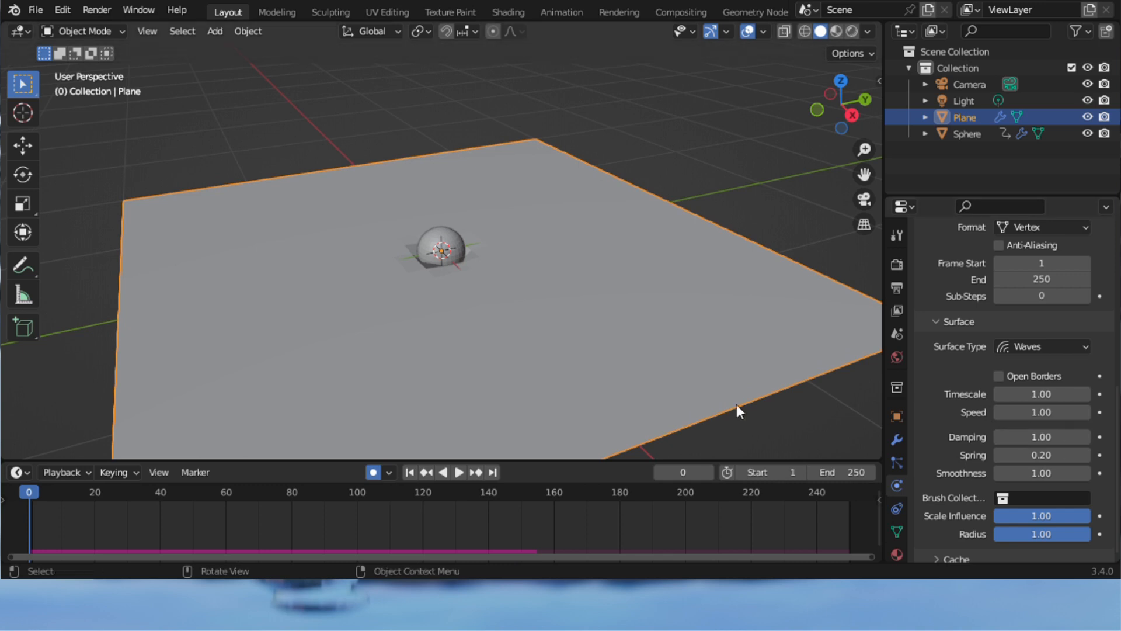
key(ctrl+s)
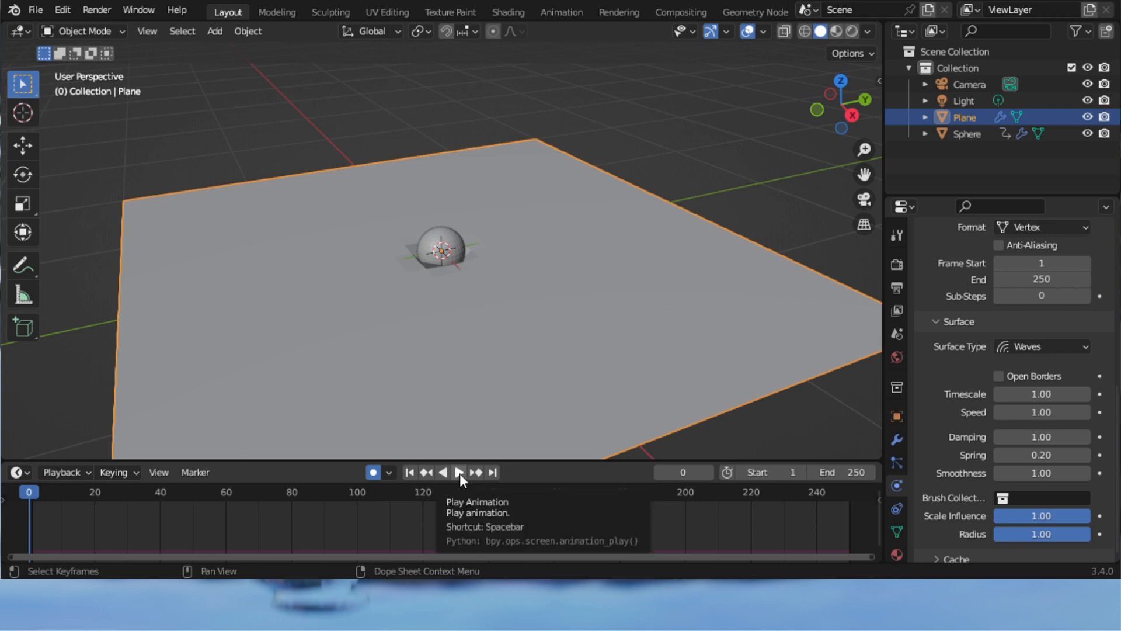
- Play the animation to preview the fully damped waves and set the Damping to 0.001
click(460, 474)
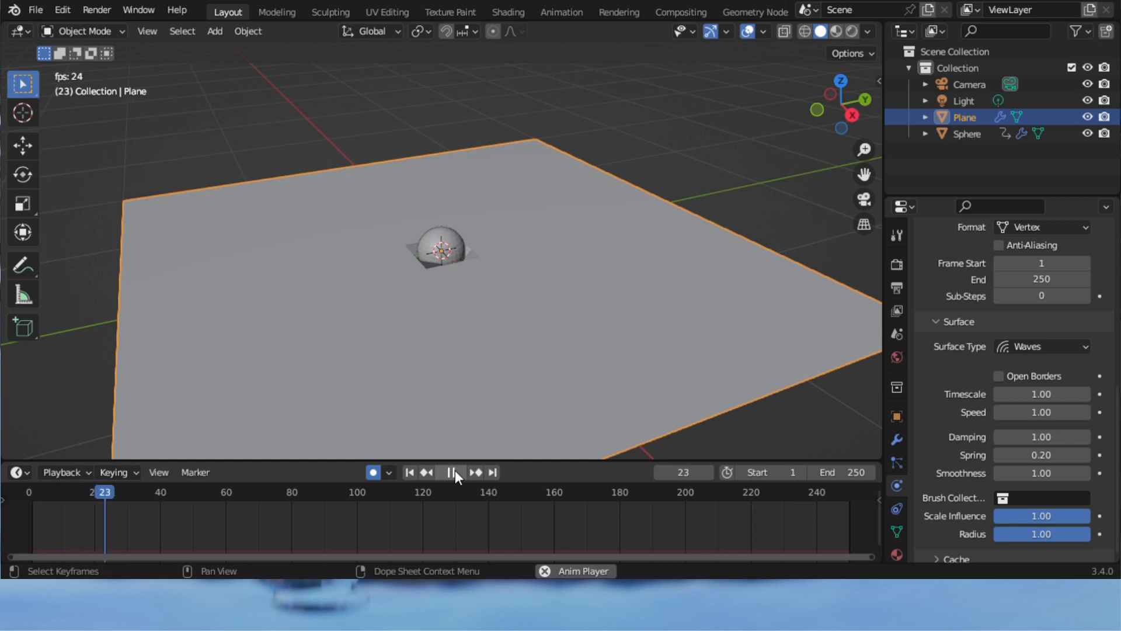
click(455, 473)
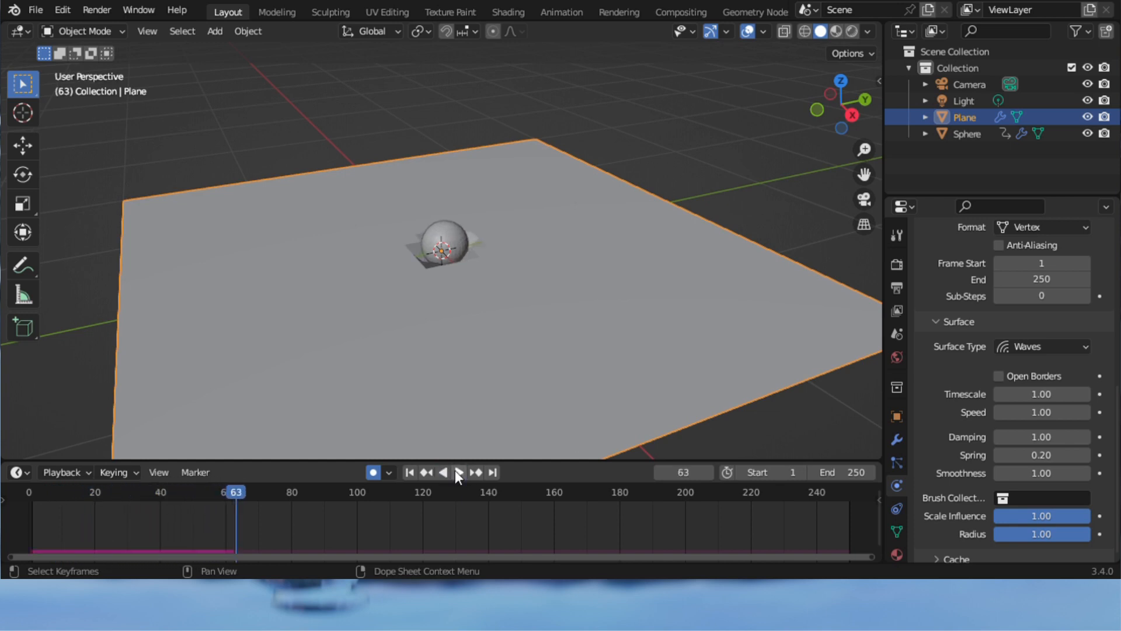
click(1058, 441)
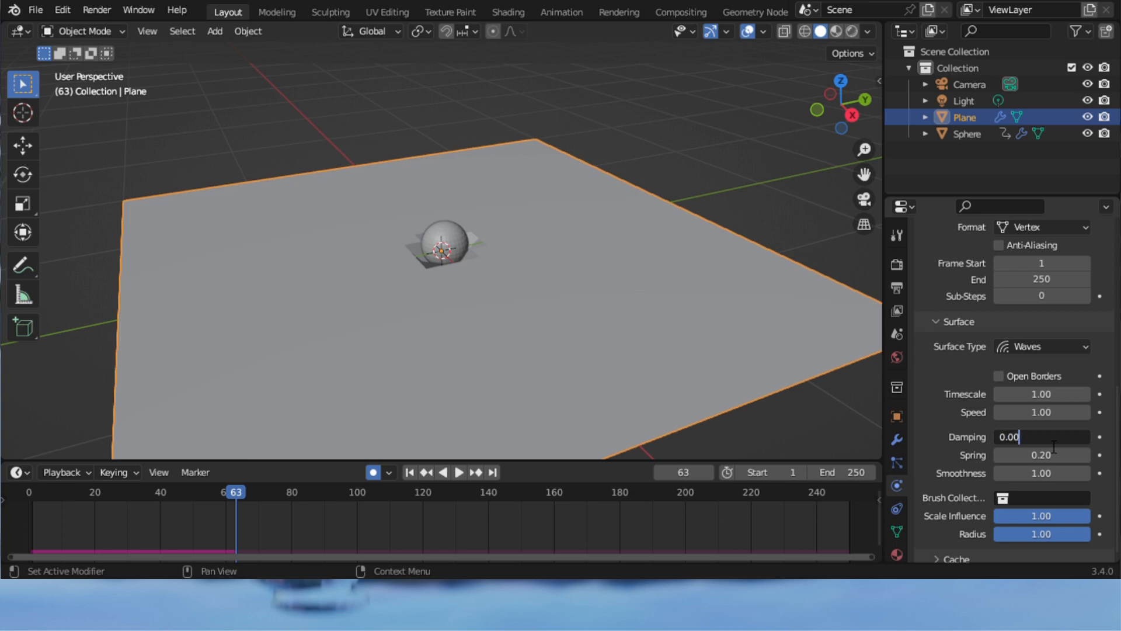
key(Return)
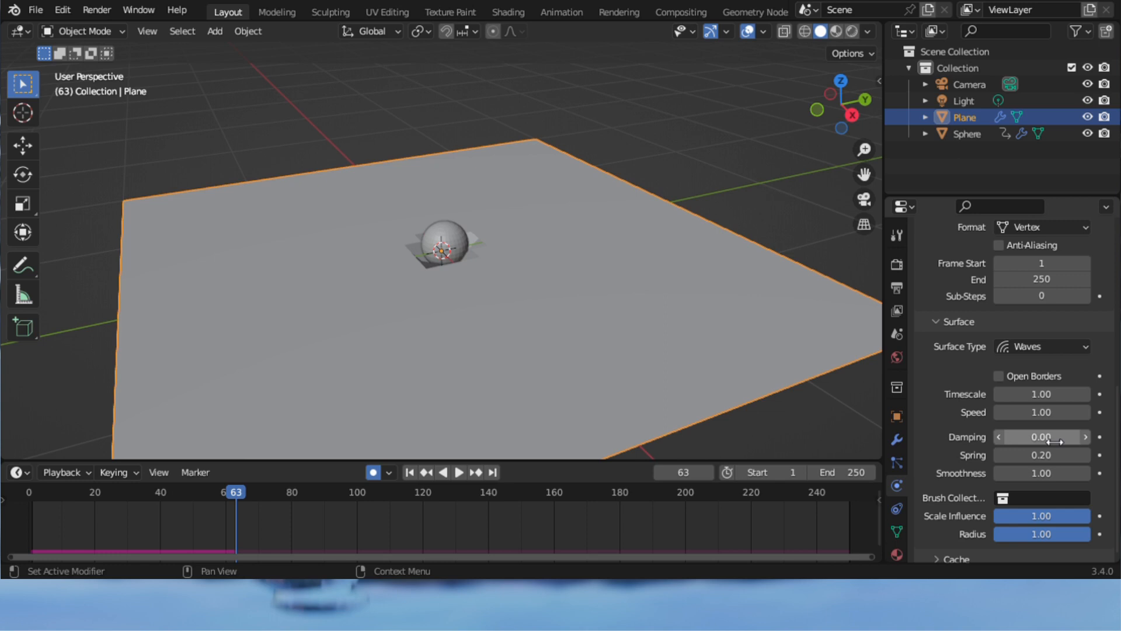
click(1061, 444)
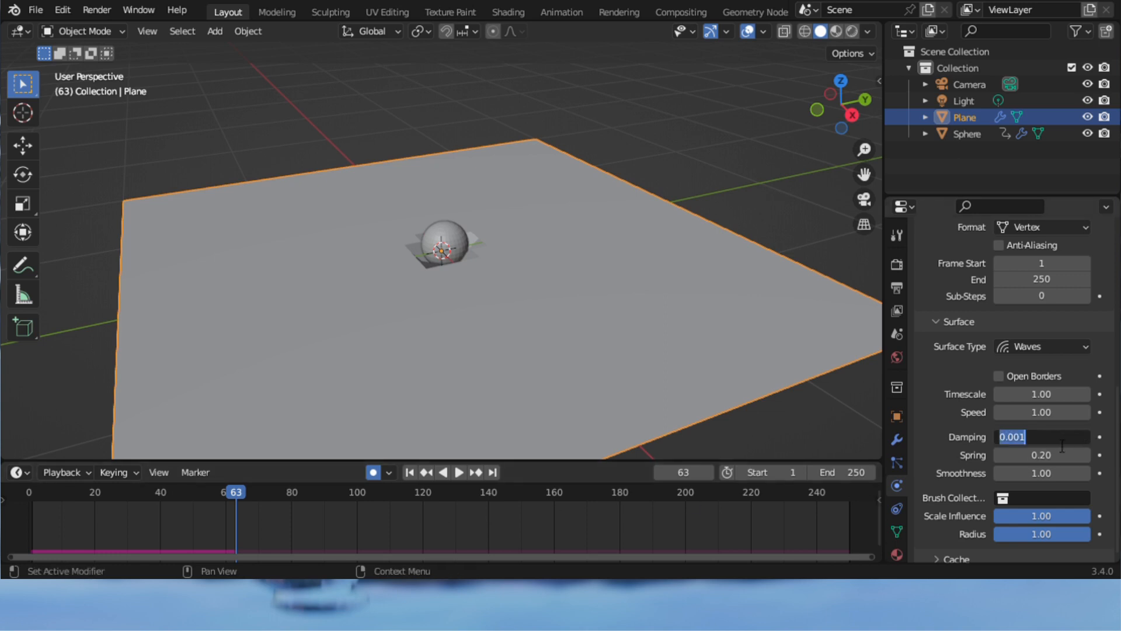
key(Return)
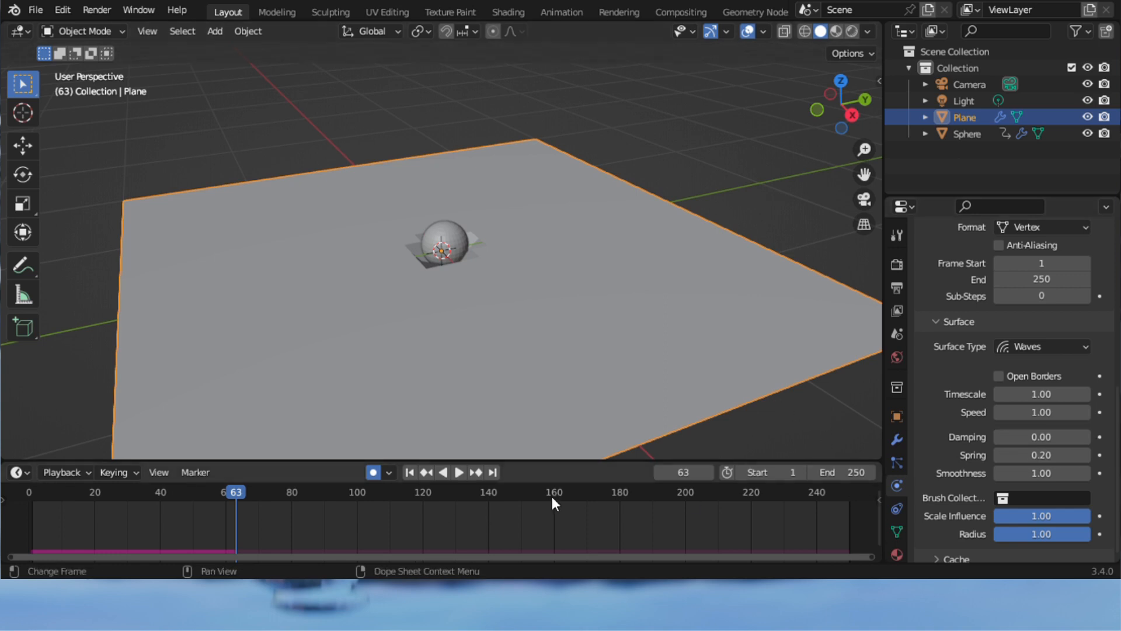
- Play the animation from frame 0 to examine the waves at the very low Damping, and stop playback
click(27, 499)
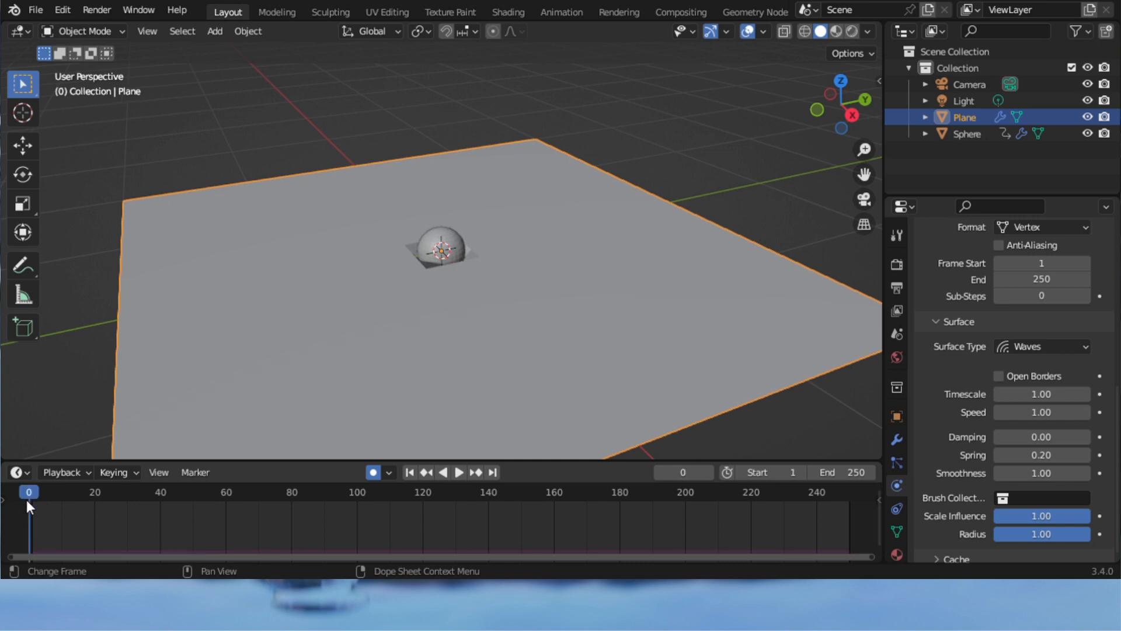
click(458, 475)
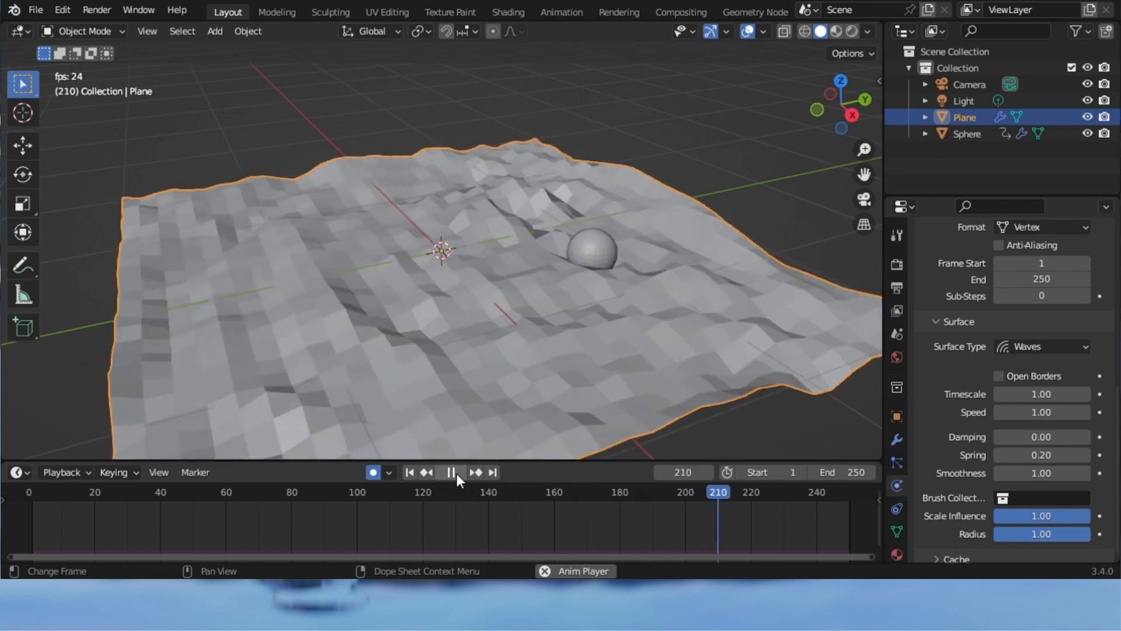
click(453, 473)
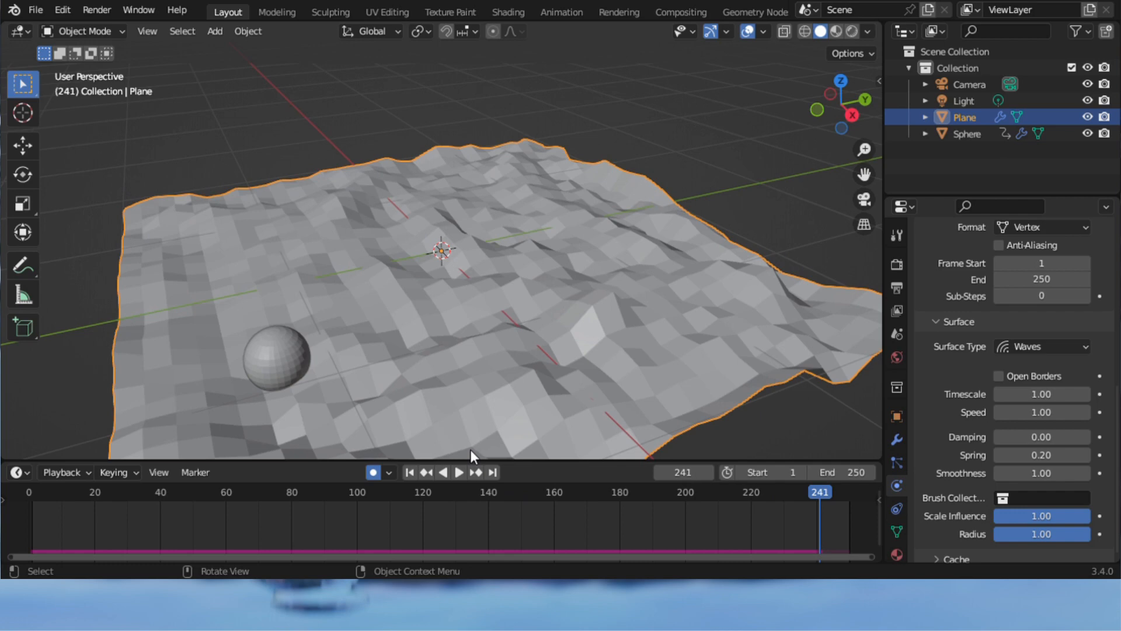
- Set the waves' Damping back to 0.04 and play the animation to check the waves
scroll(1081, 436, down, 1)
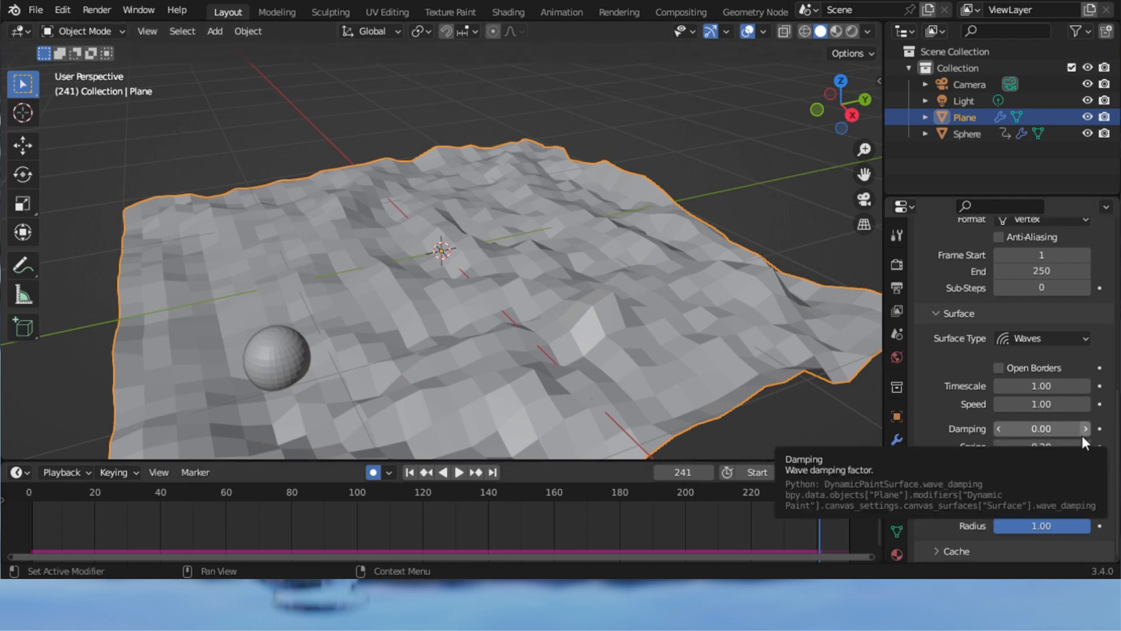
click(1059, 435)
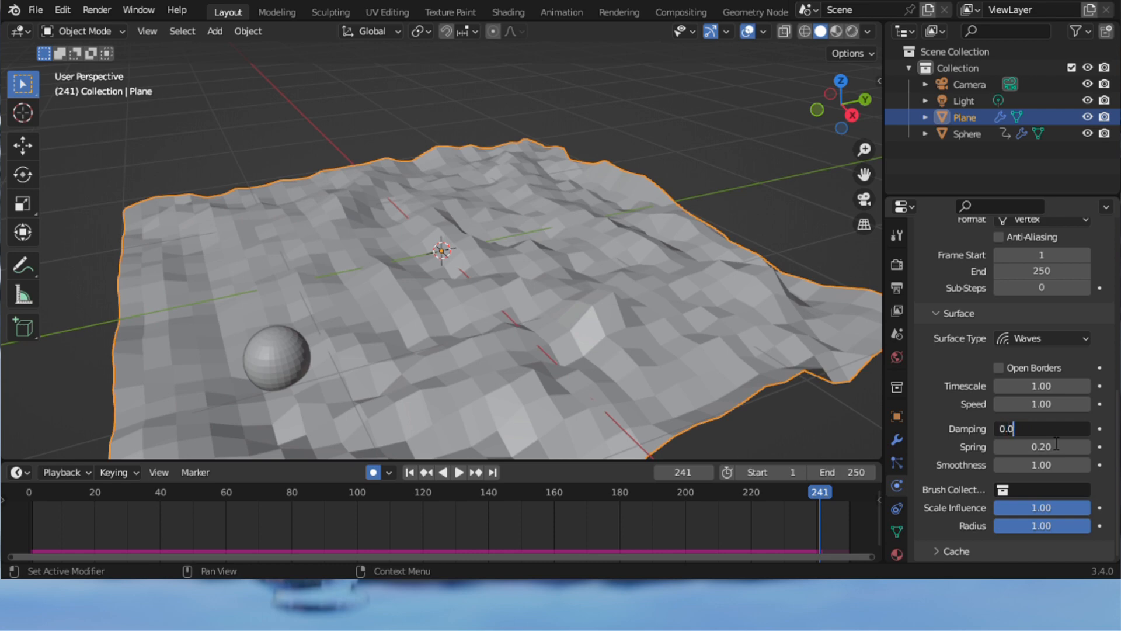
key(Return)
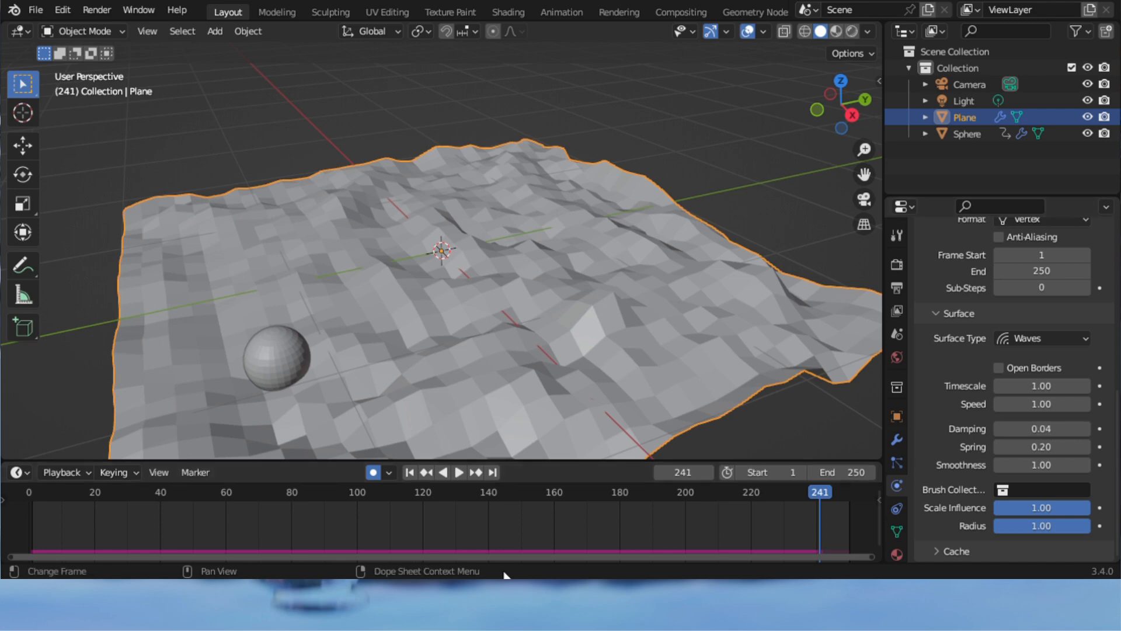
click(460, 475)
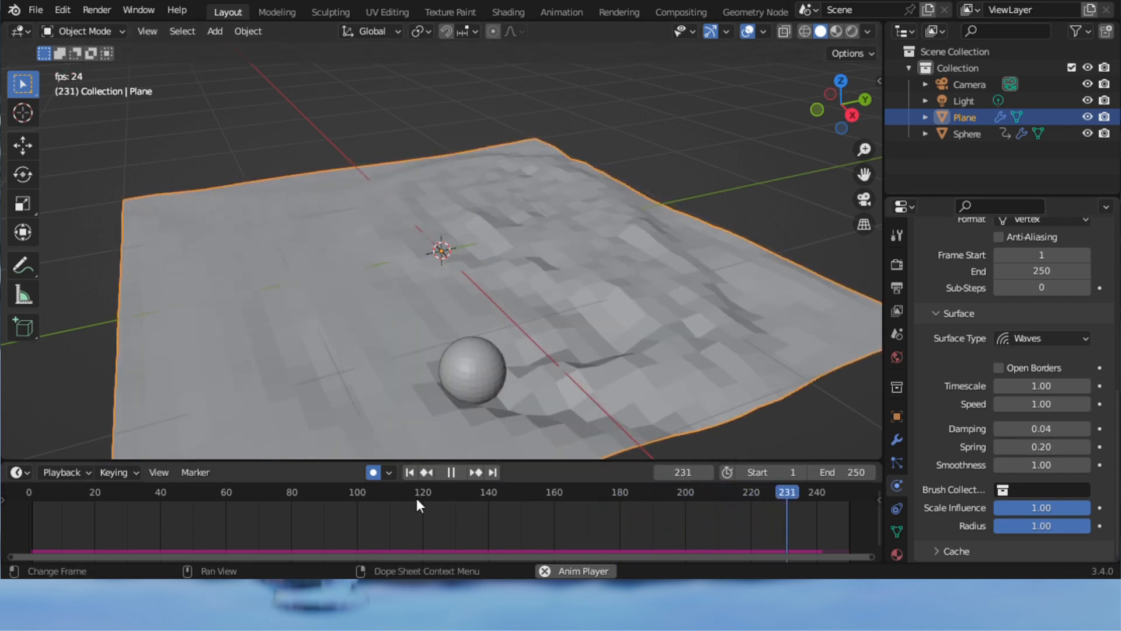
click(461, 476)
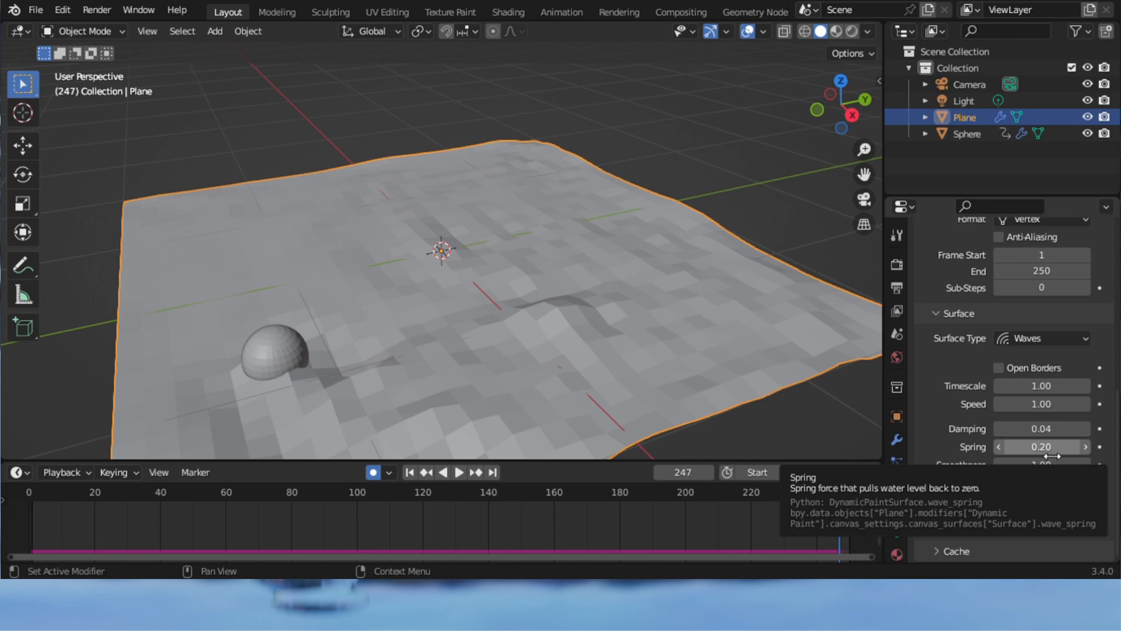
- Set the waves' Spring to 1 and play the animation from frame 0 to preview the strong spring force
click(25, 500)
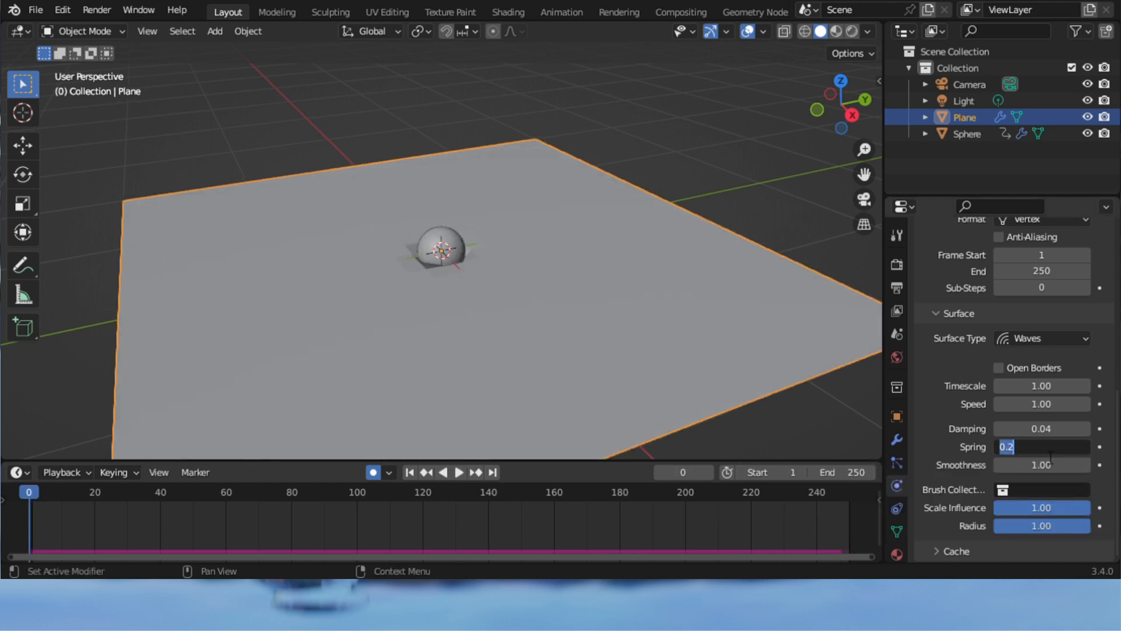
key(Return)
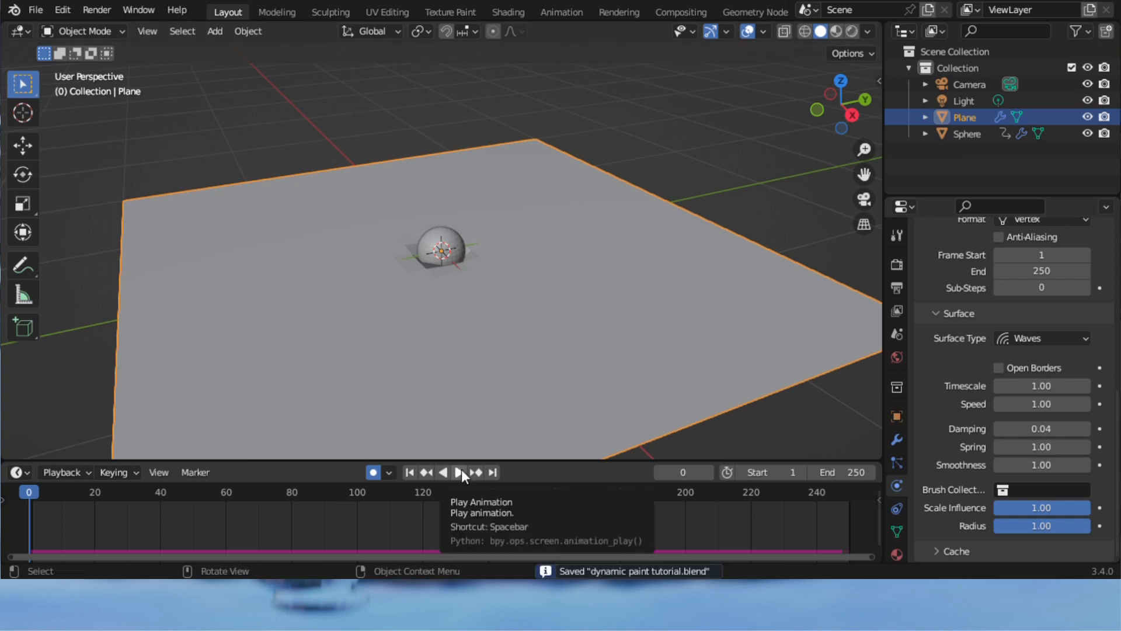
click(459, 473)
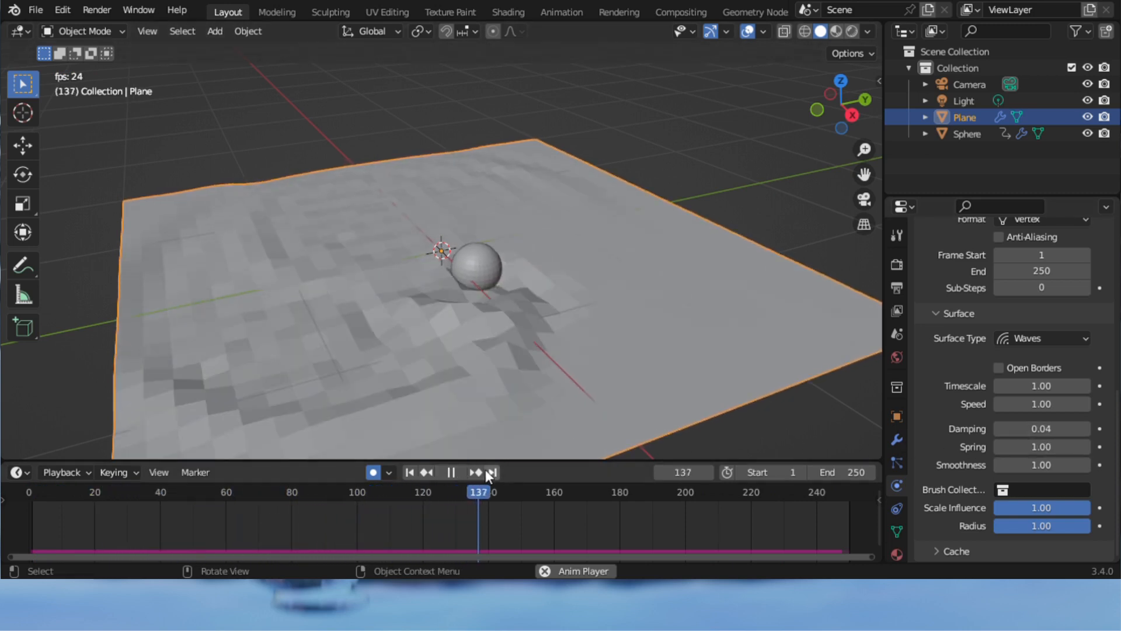
click(451, 473)
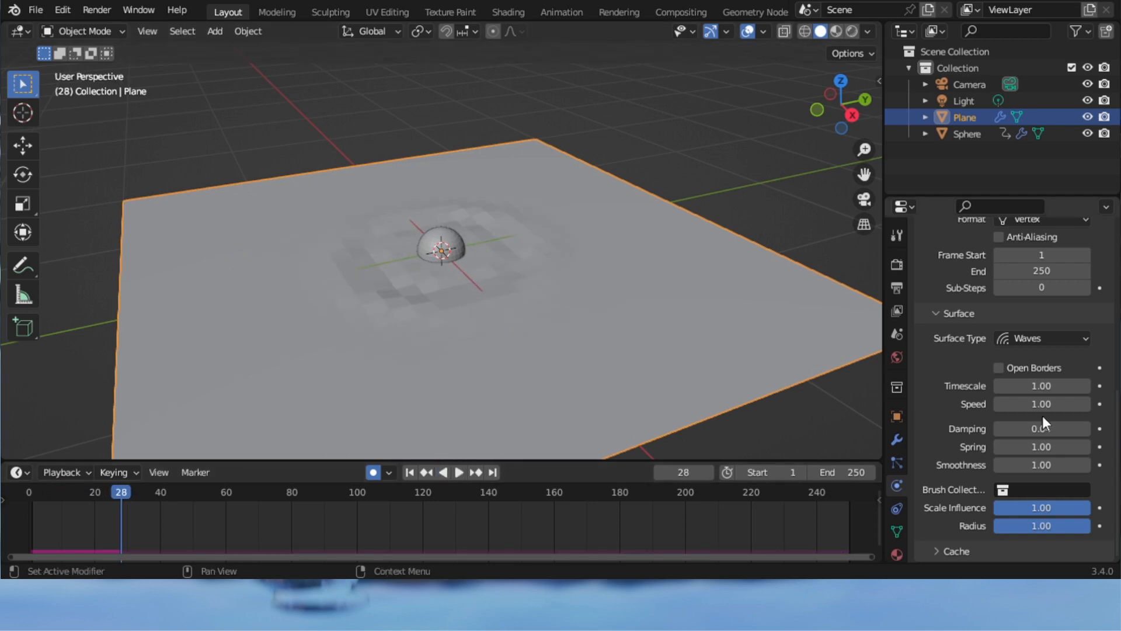
- Set the waves' Spring to 0.00 and play the animation from frame 0 to check the waves, stopping playback at the end
click(1042, 447)
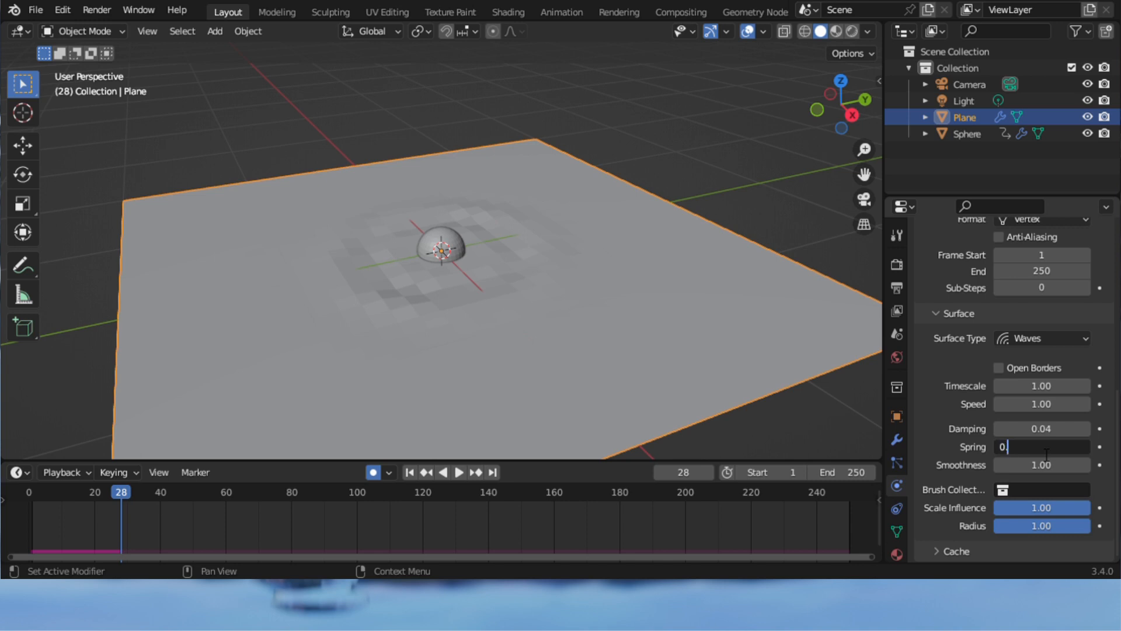
text(01)
key(Return)
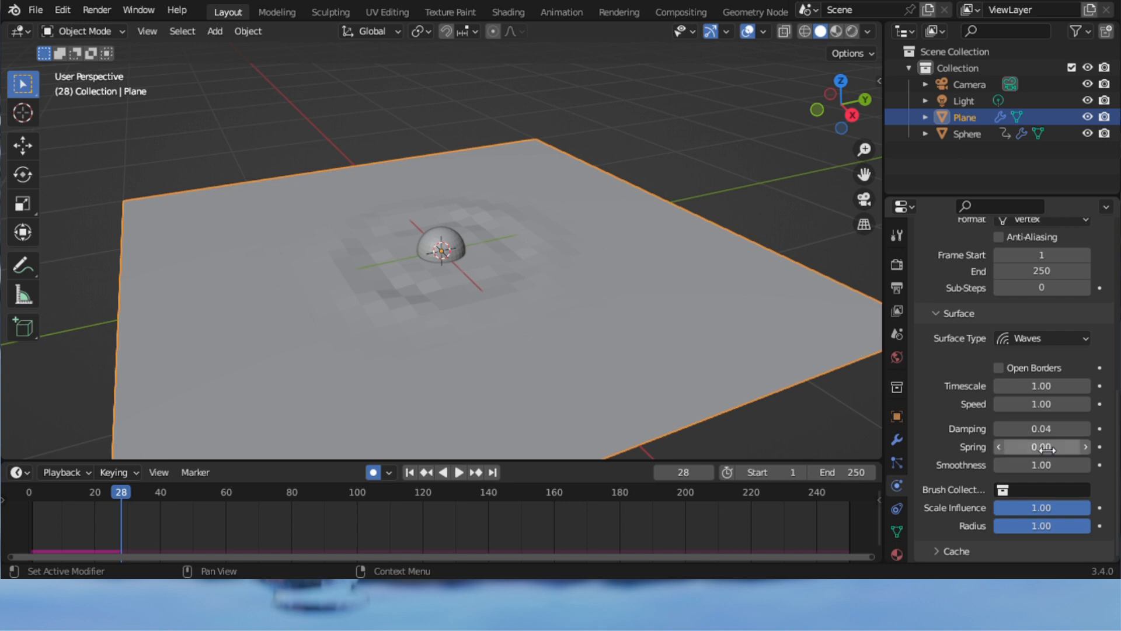
click(25, 501)
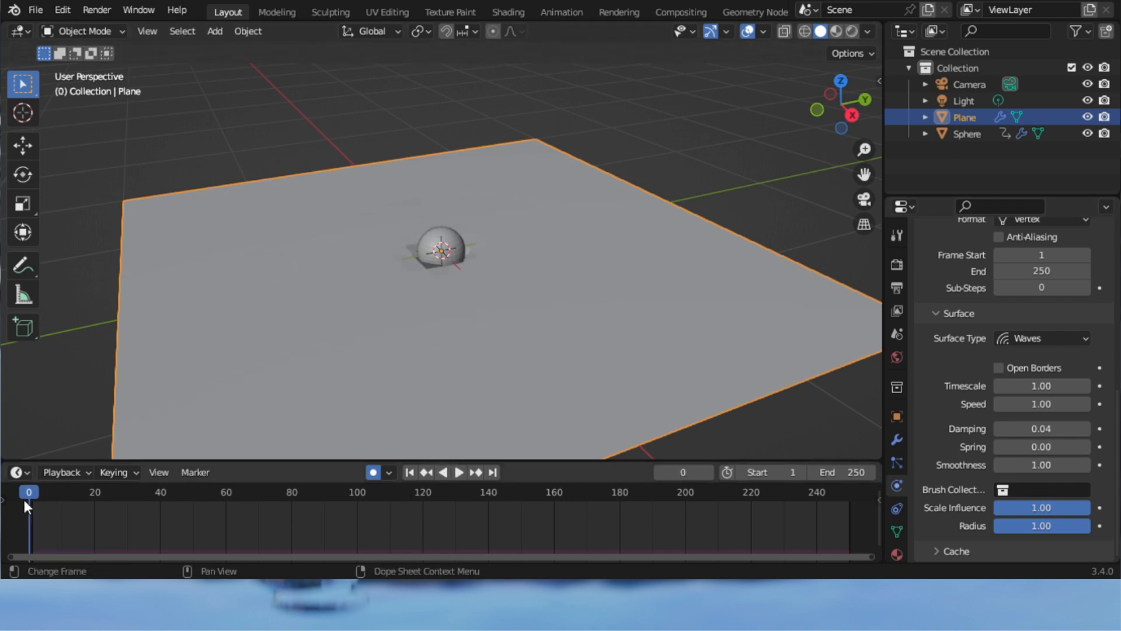
click(459, 471)
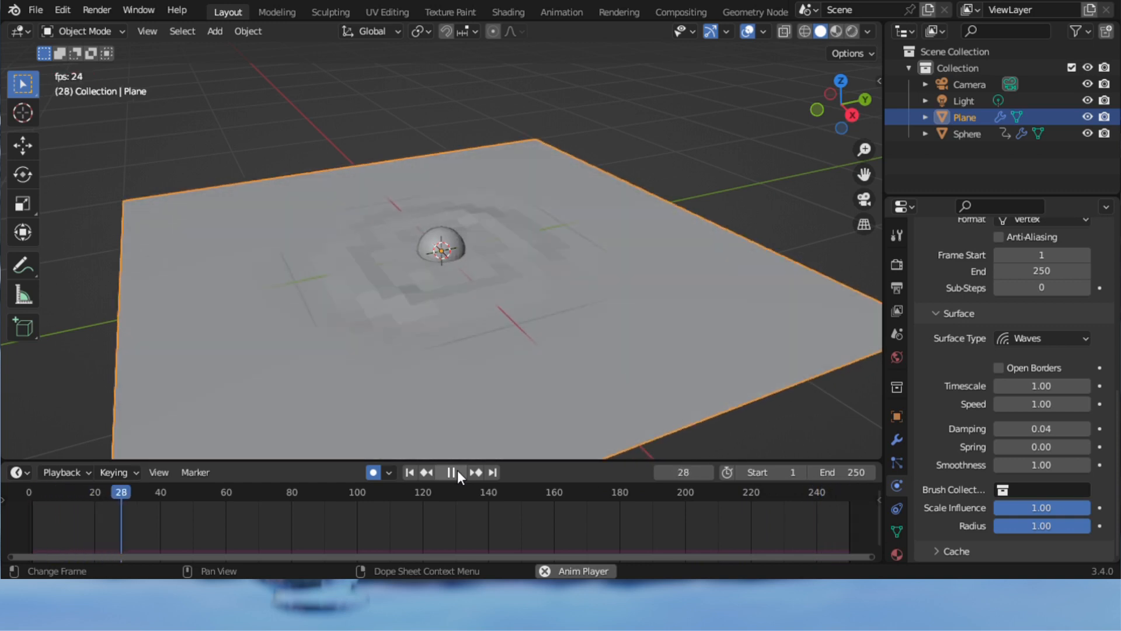
click(451, 472)
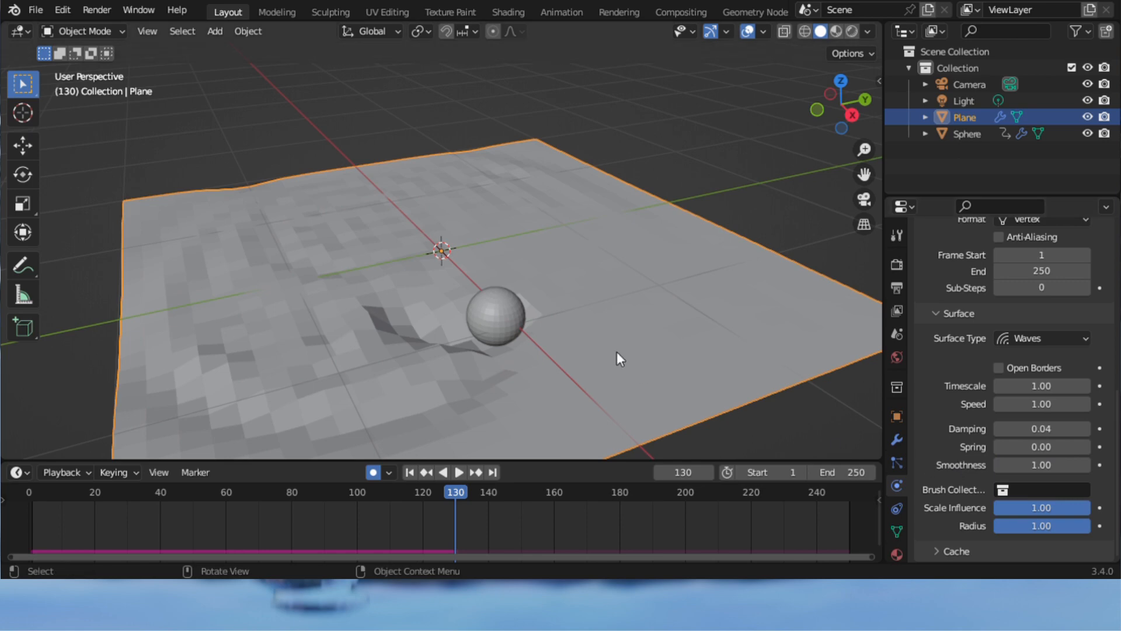
- Undo the recent changes to the waves' Spring
key(ctrl+z)
key(ctrl+z)
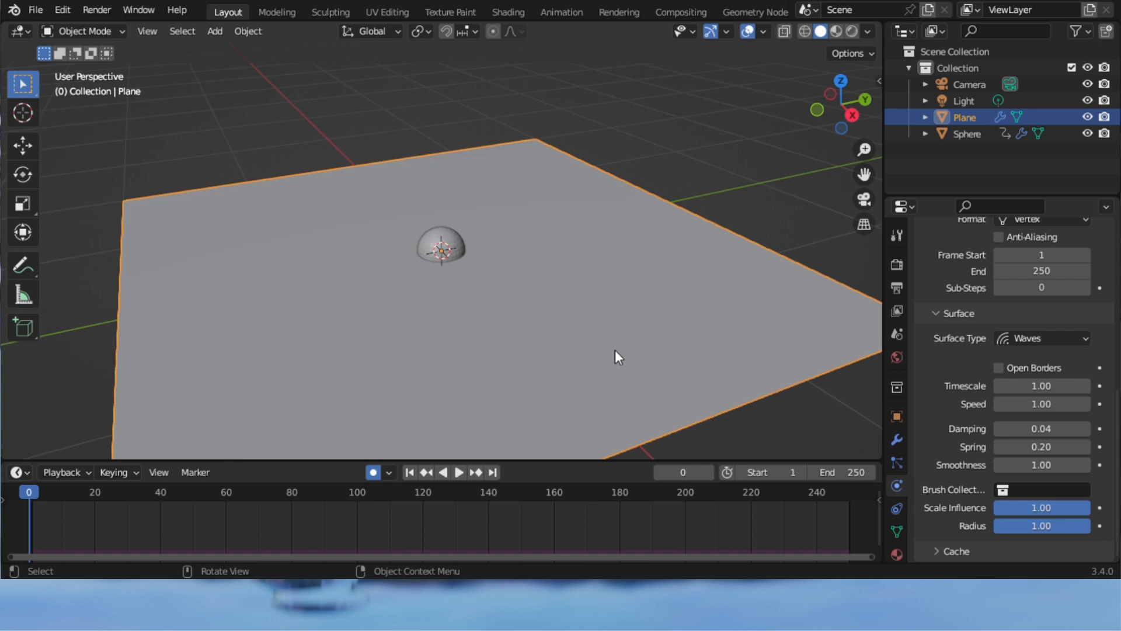
- Set the waves' Smoothness to 5 and play the animation to preview the smoother waves, stopping playback at the end
click(1042, 465)
text(1.51)
key(Return)
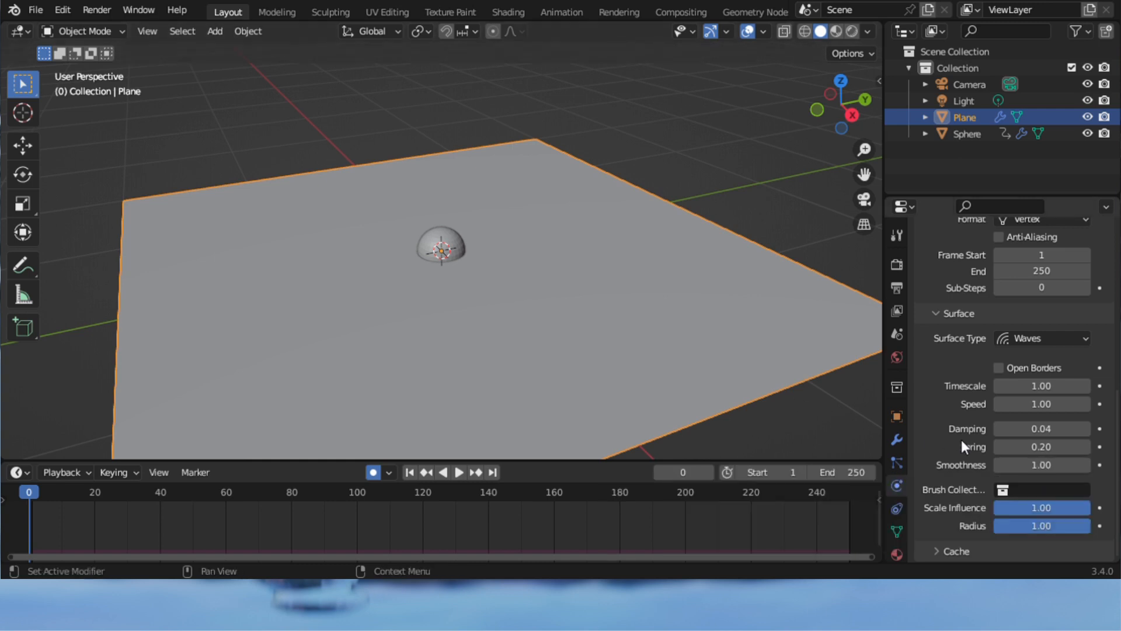
drag(1042, 464, 1069, 465)
click(459, 472)
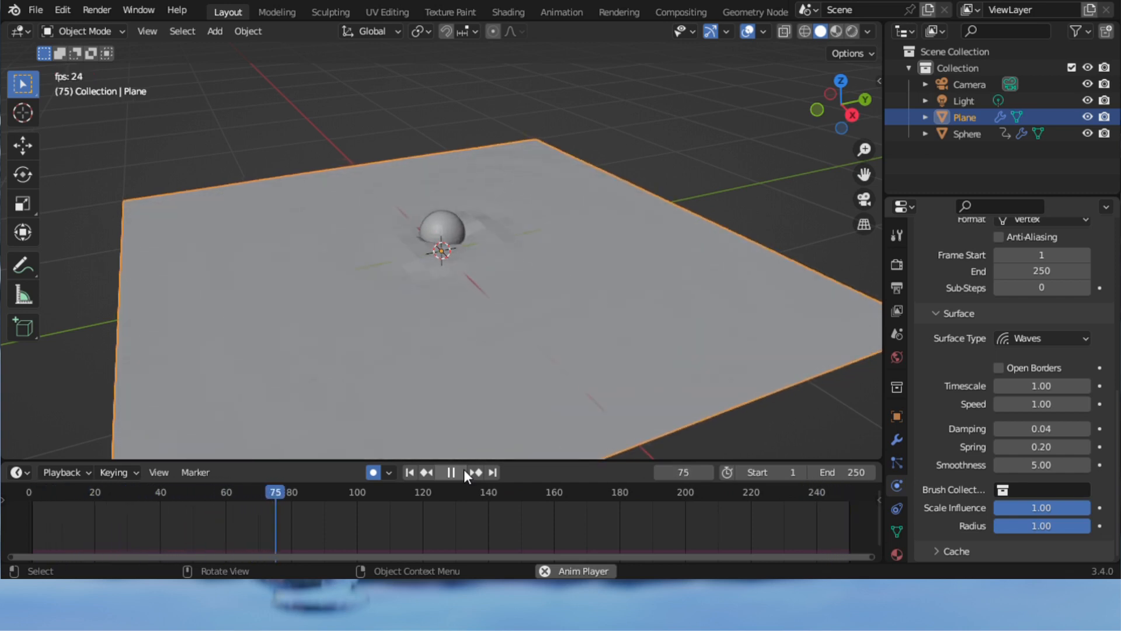
click(1045, 464)
key(Return)
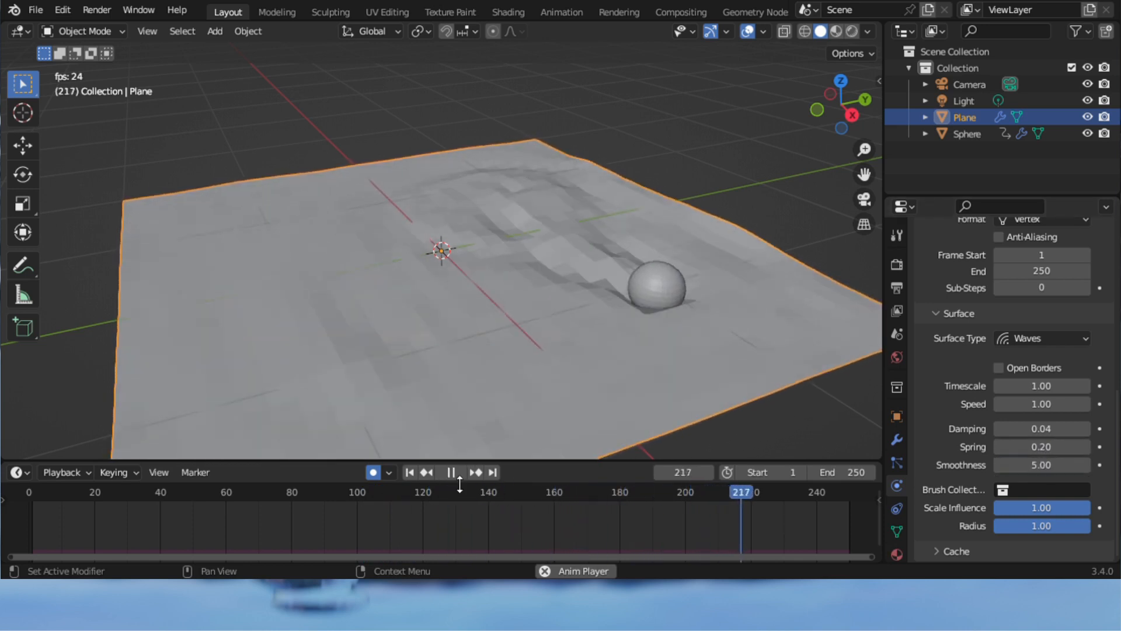
click(452, 471)
- Set the waves' Smoothness to 0.001 and save the file
click(1067, 460)
text(0.00)
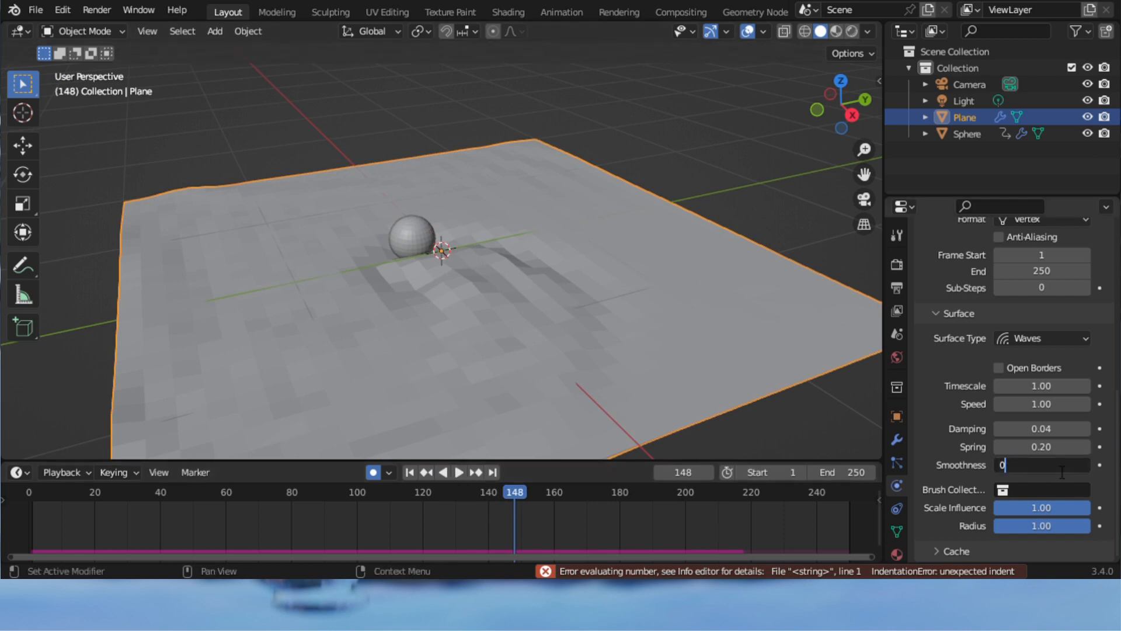
text(1)
key(Return)
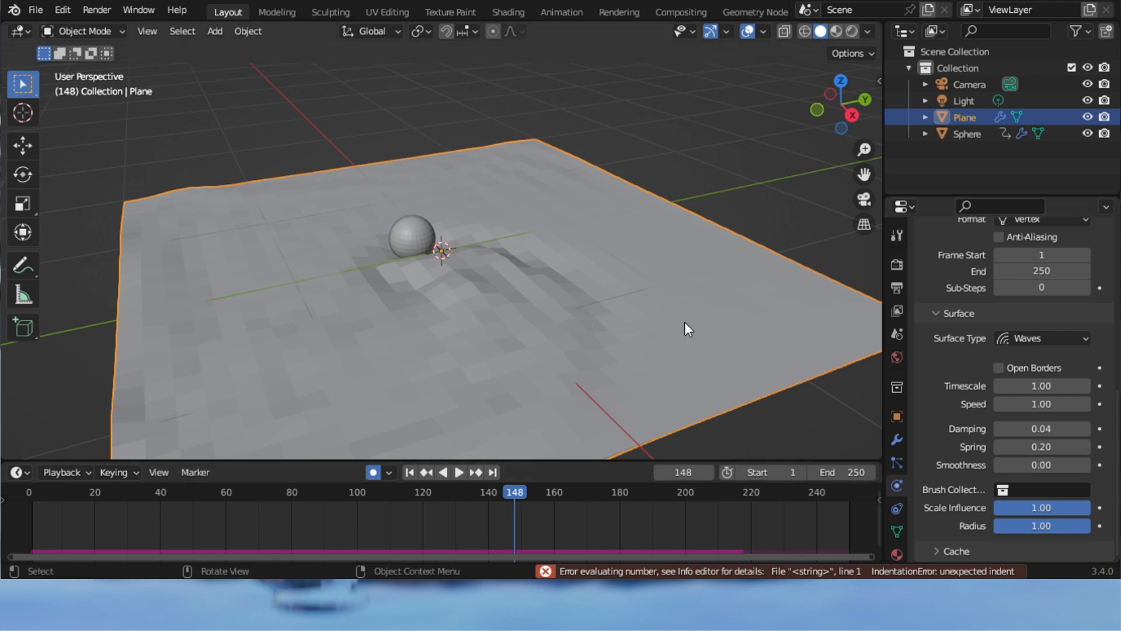
key(ctrl+s)
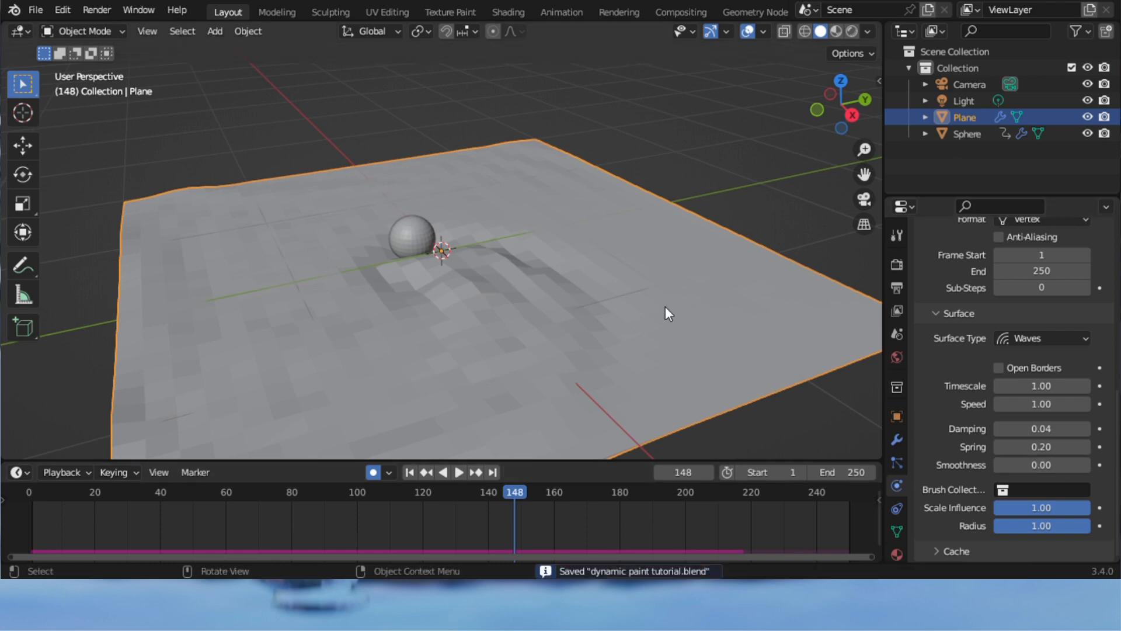
- Play the animation from frame 0 to examine the waves at the very low Smoothness, and stop playback
click(30, 500)
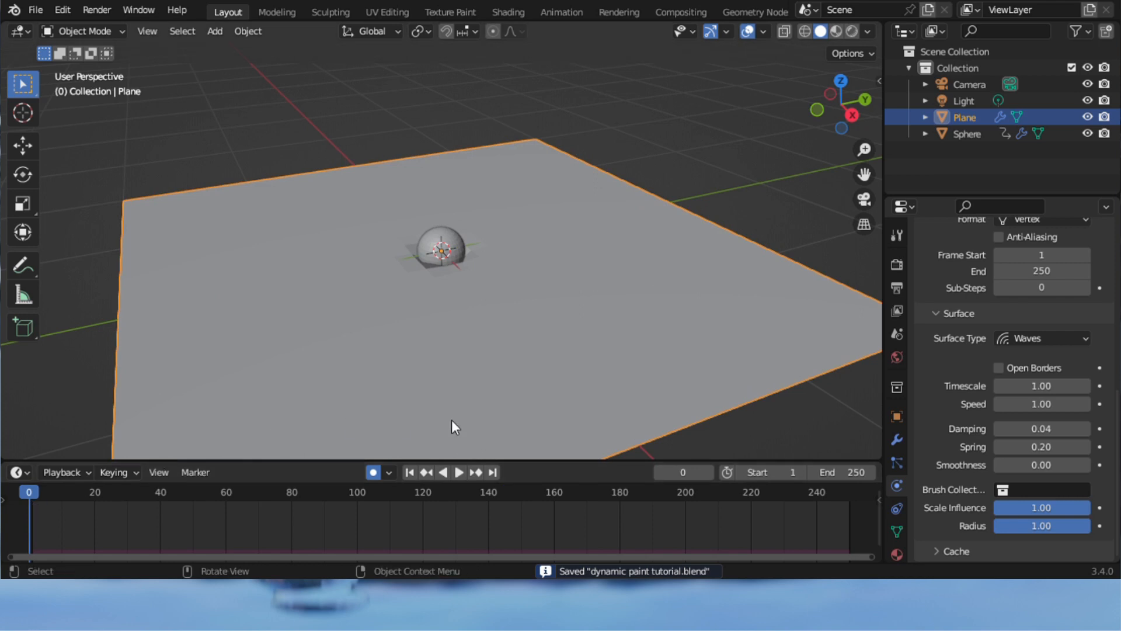
click(455, 472)
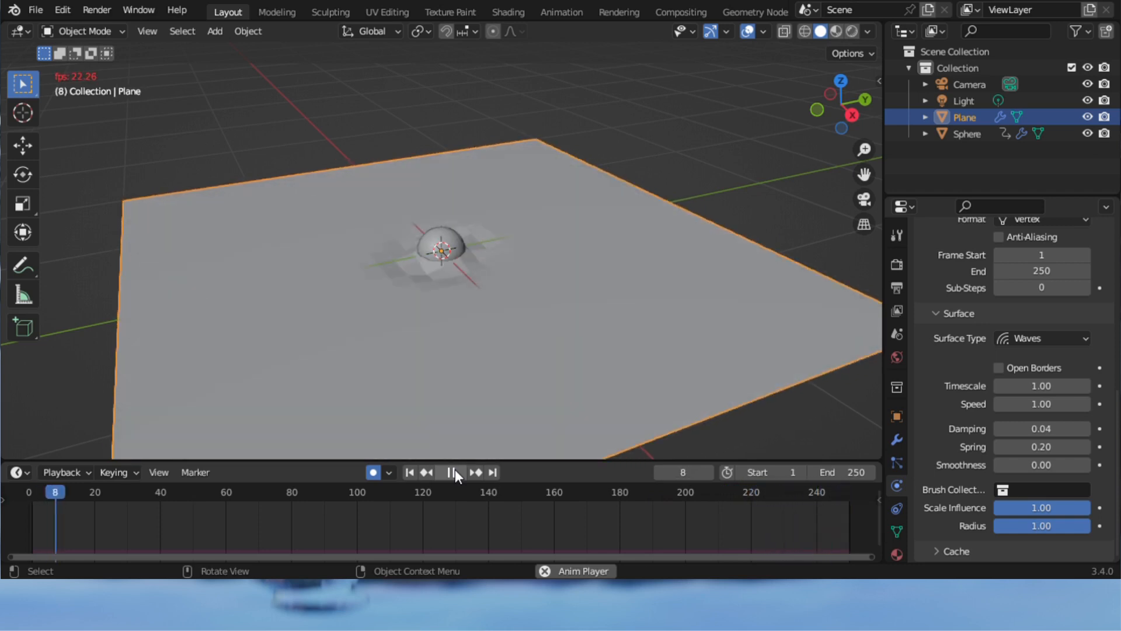
click(454, 471)
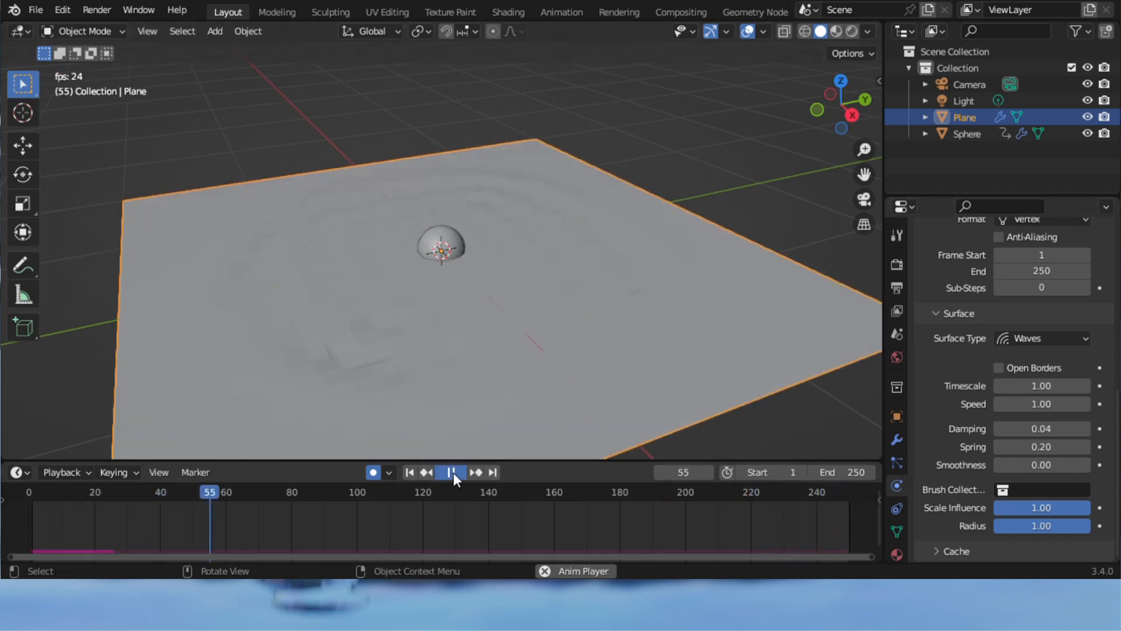